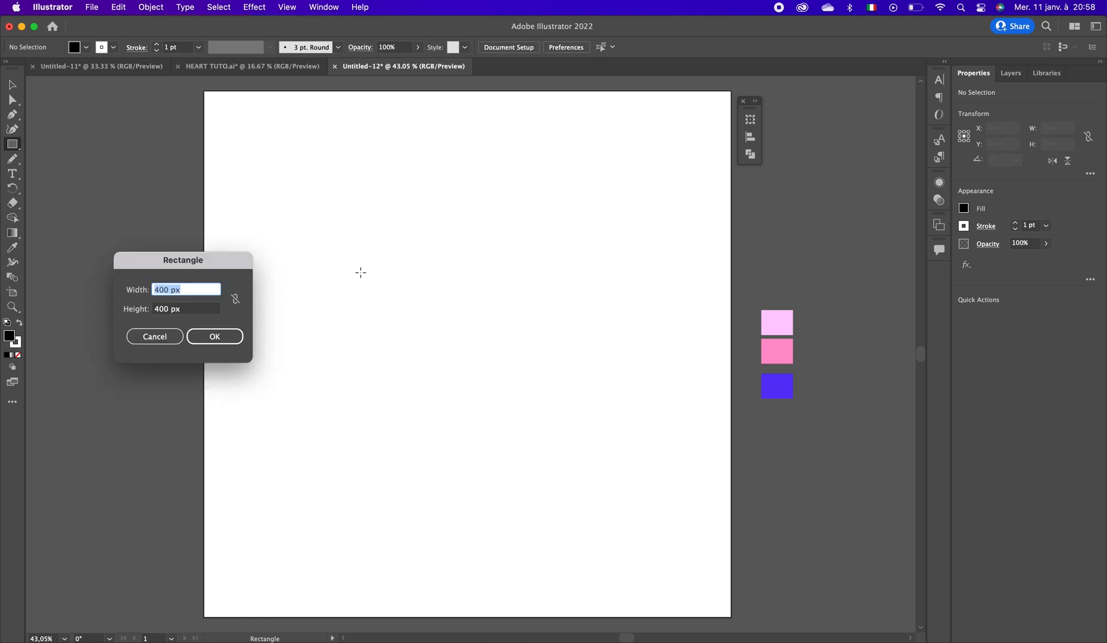
Create a 1080 × 1080 px square and centre it horizontally and vertically on the artboard.
{"action": "type", "text": "1080"}
{"action": "key", "text": "Tab"}
{"action": "type", "text": "1"}
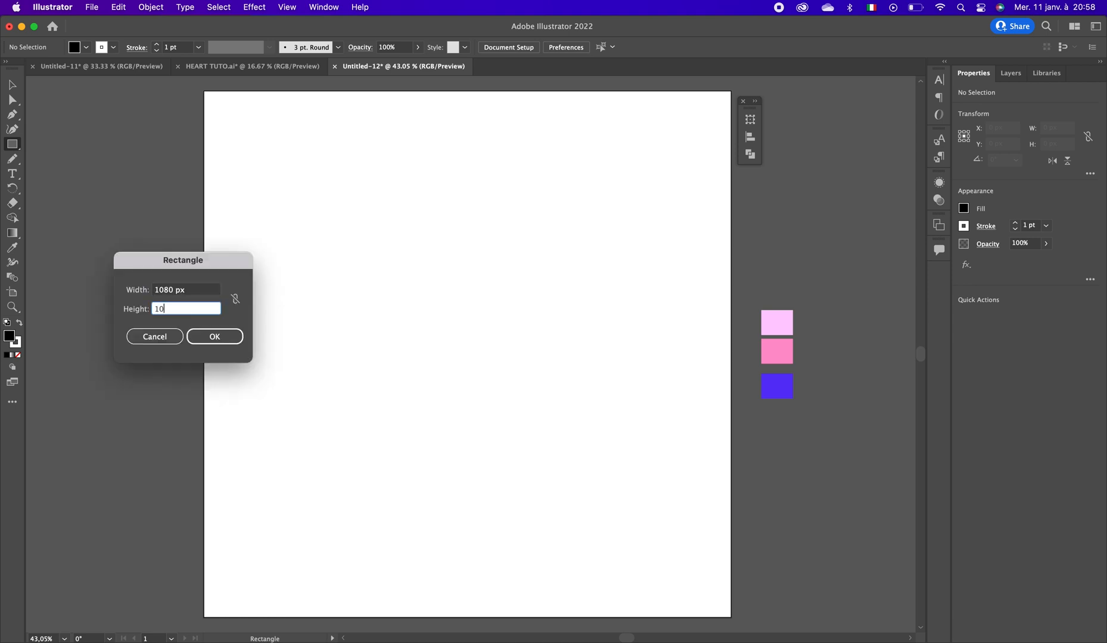
{"action": "left_click", "coordinate": [216, 336]}
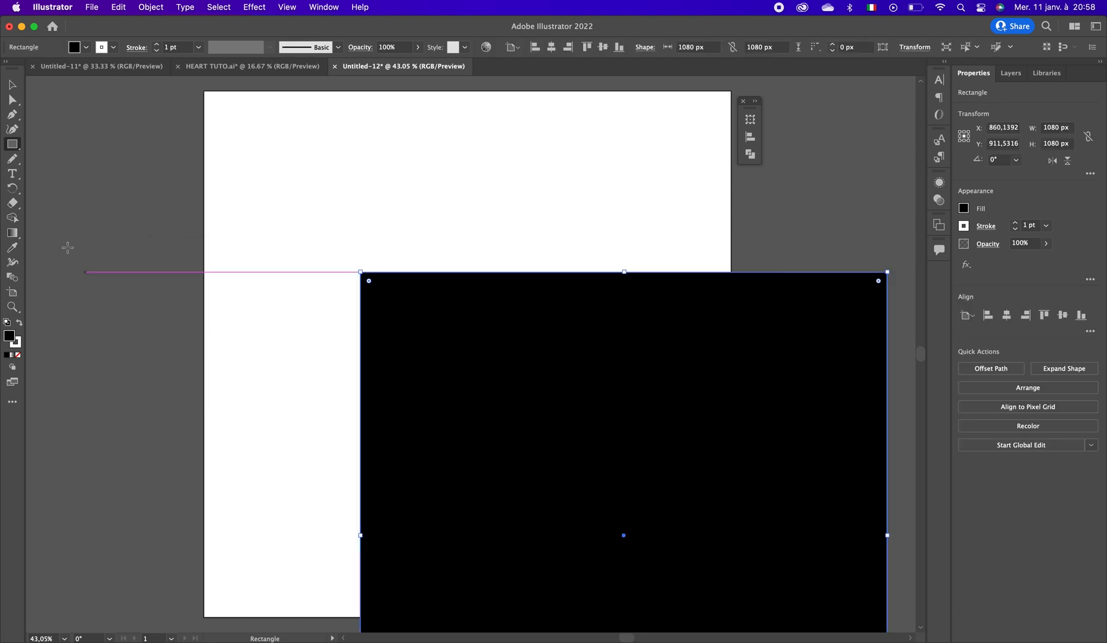
{"action": "left_click", "coordinate": [12, 86]}
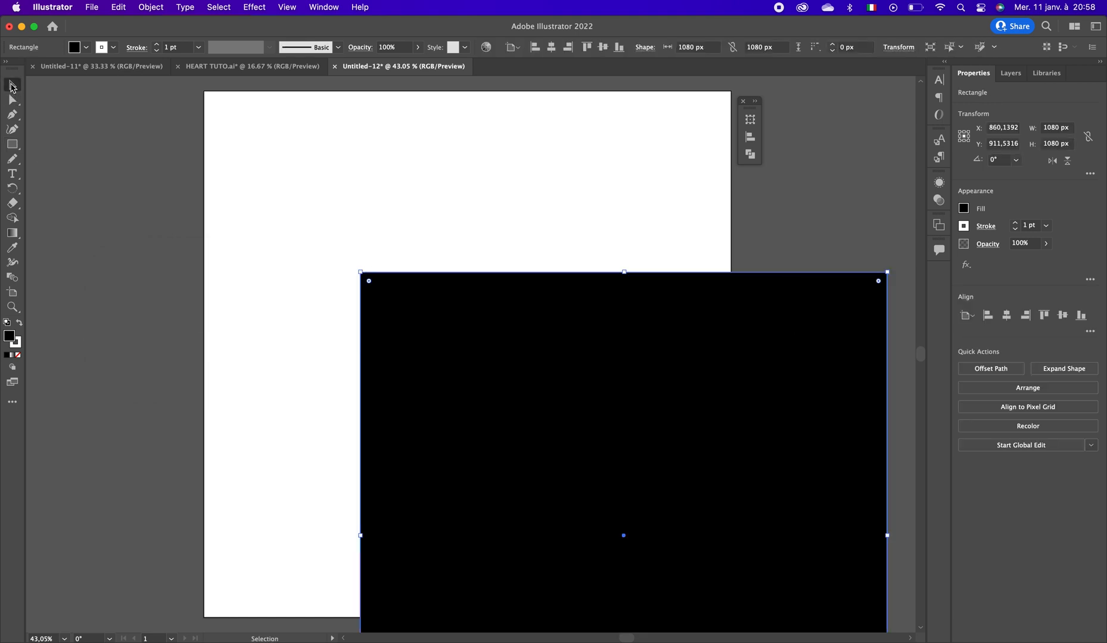
{"action": "left_click", "coordinate": [551, 47]}
{"action": "left_click", "coordinate": [603, 47]}
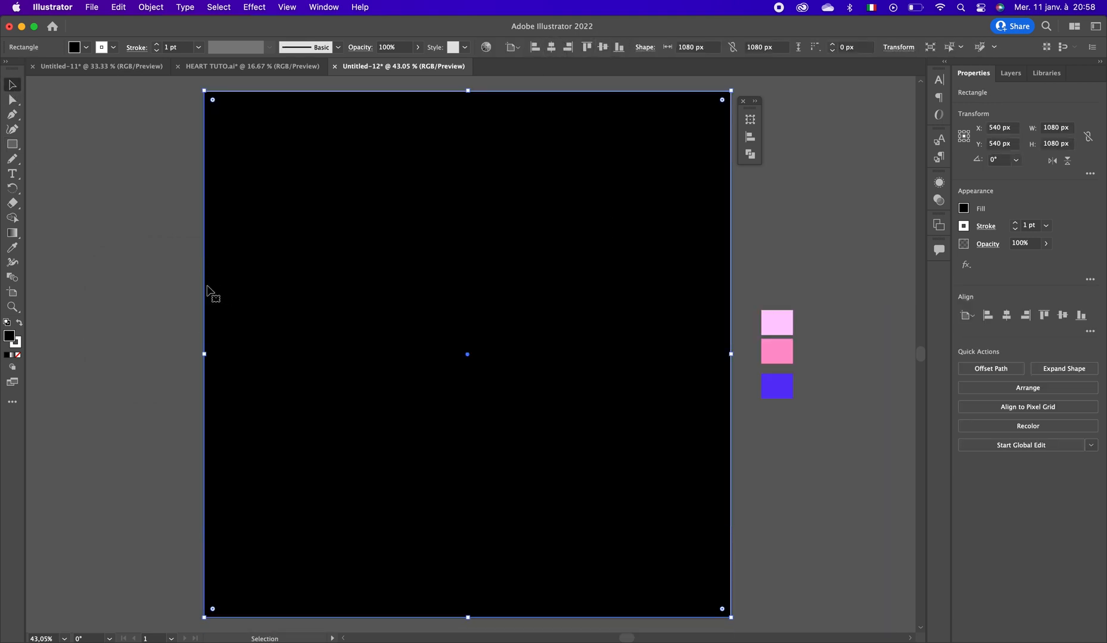
Fill the background square with the light pink swatch colour using the Eyedropper and lock it.
{"action": "left_click", "coordinate": [12, 248]}
{"action": "left_click", "coordinate": [777, 323]}
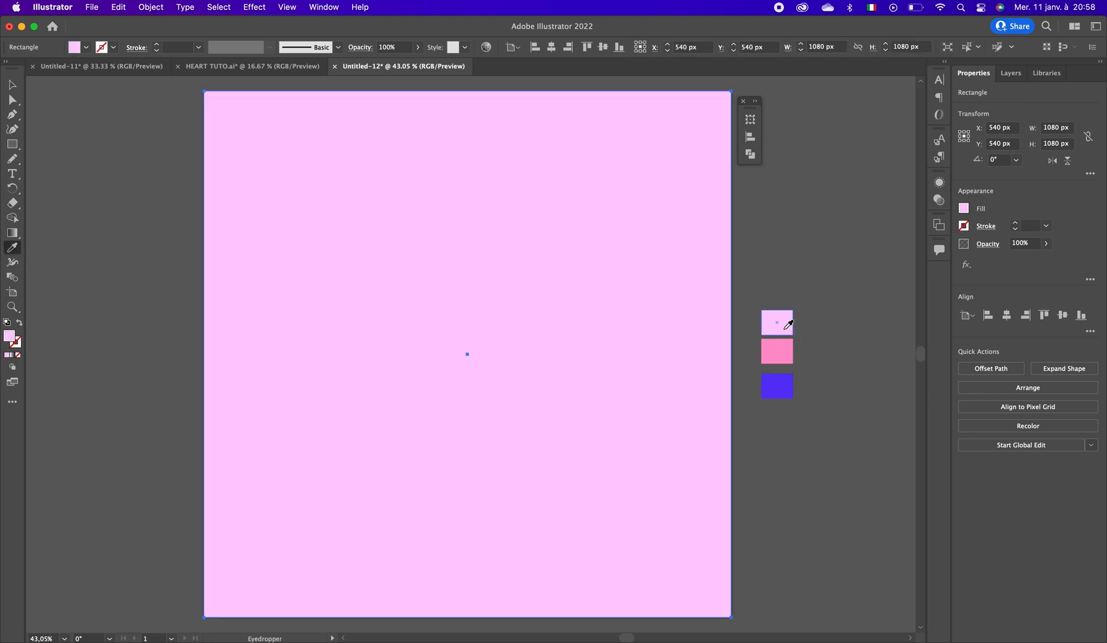
{"action": "left_click", "coordinate": [163, 8]}
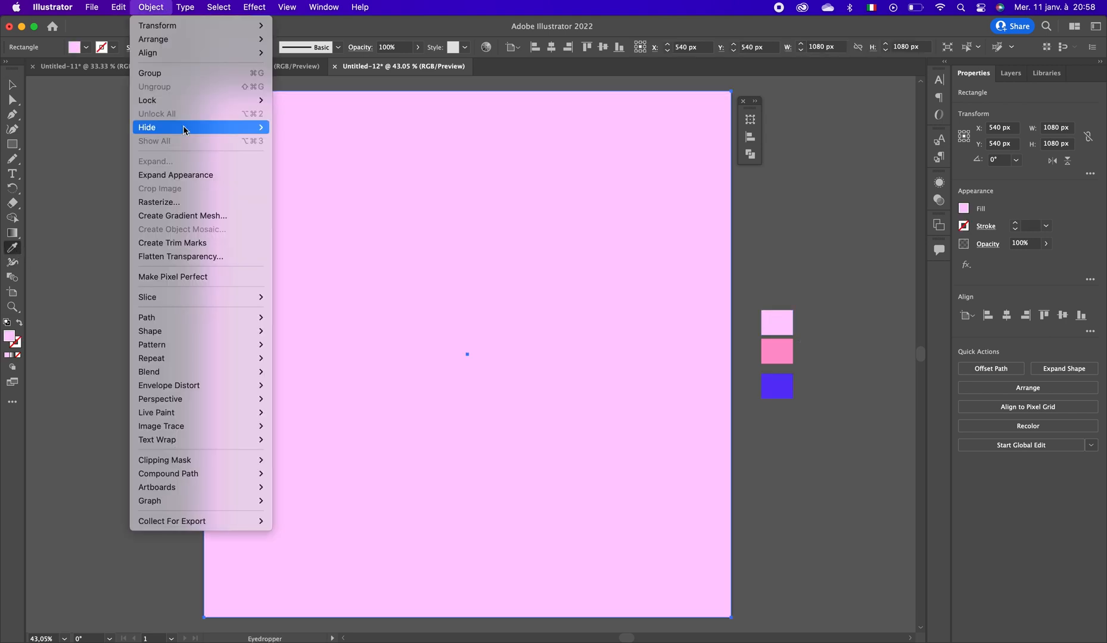
{"action": "mouse_move", "coordinate": [238, 100]}
{"action": "left_click", "coordinate": [300, 101]}
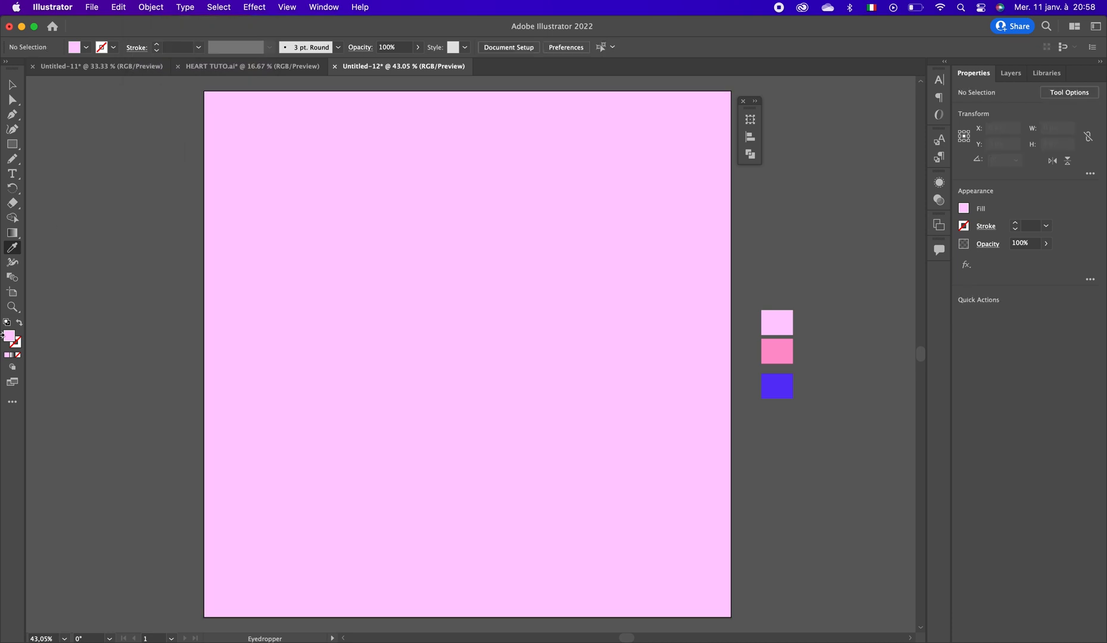
Reset the default colours and set new shapes to no fill with a black stroke.
{"action": "left_click", "coordinate": [5, 327]}
{"action": "left_click", "coordinate": [18, 324]}
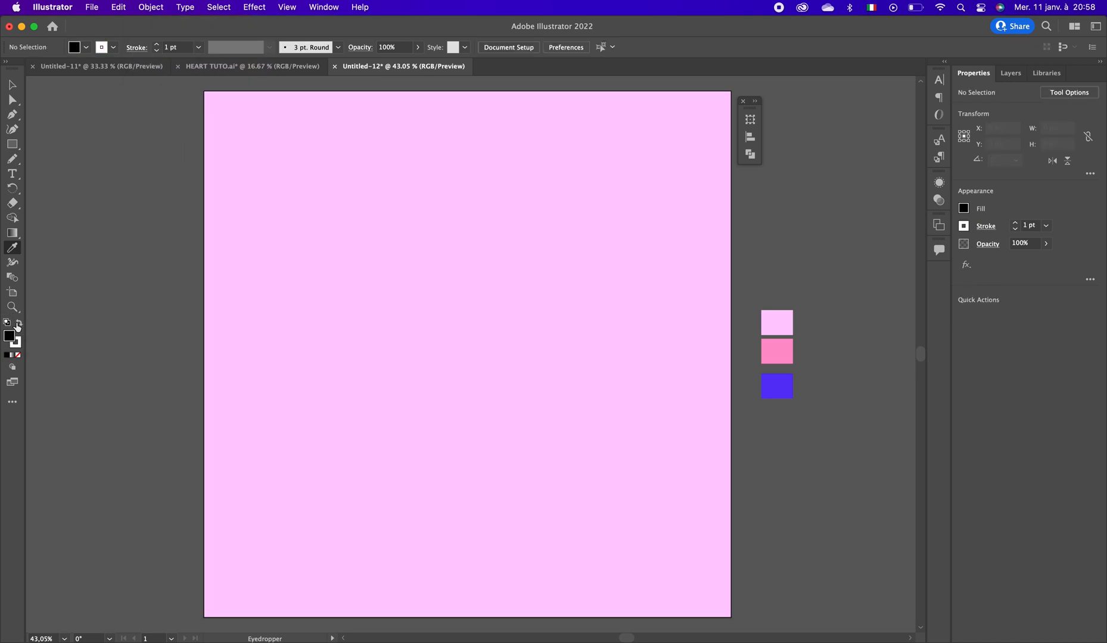
{"action": "left_click", "coordinate": [20, 324]}
{"action": "left_click", "coordinate": [18, 356]}
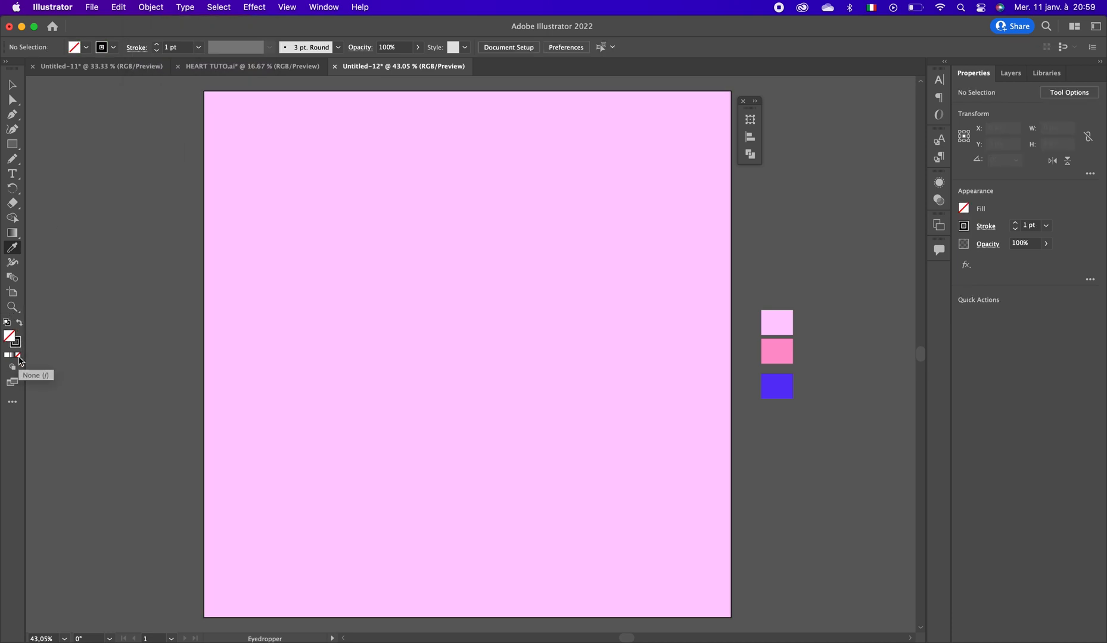
Create a 300 × 300 px square outline and centre it horizontally and vertically on the artboard.
{"action": "left_click", "coordinate": [12, 145]}
{"action": "left_click", "coordinate": [346, 212]}
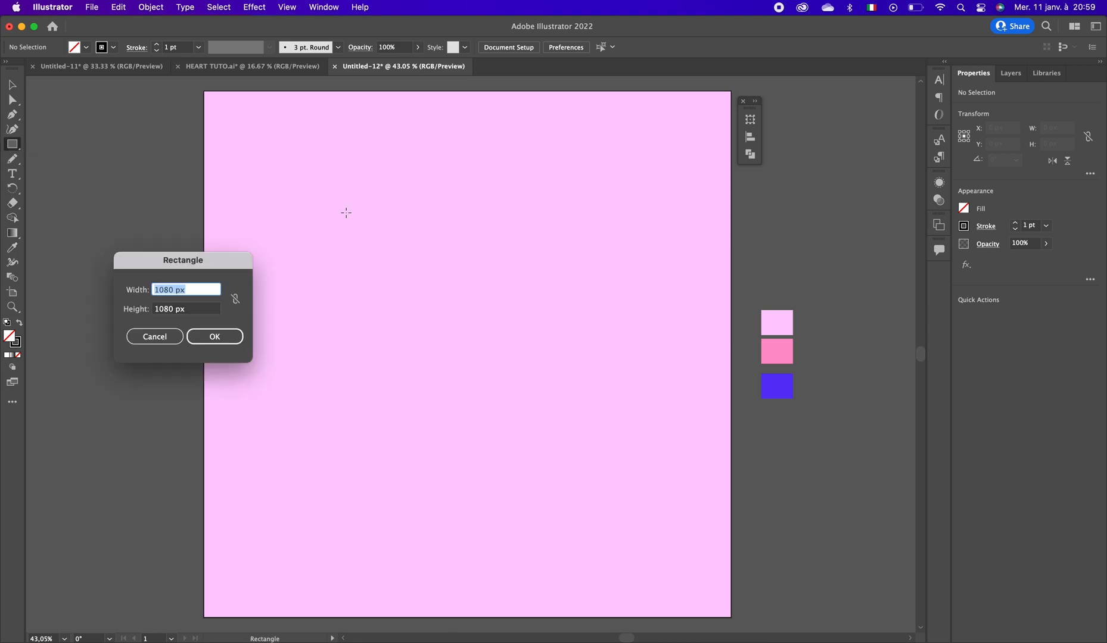
{"action": "type", "text": "300"}
{"action": "key", "text": "Tab"}
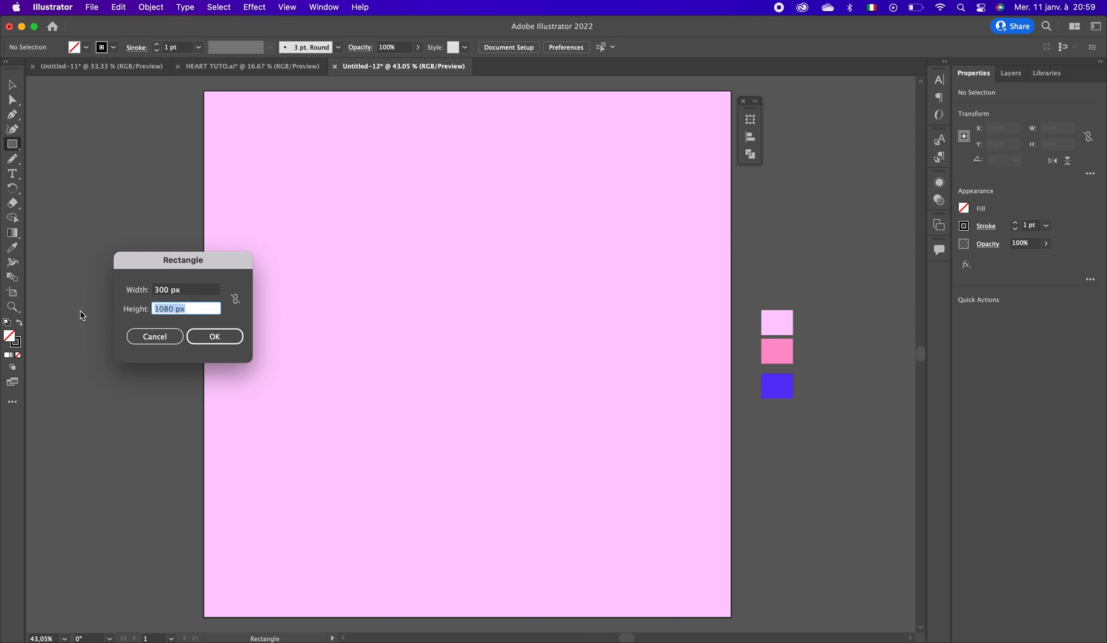
{"action": "type", "text": "300"}
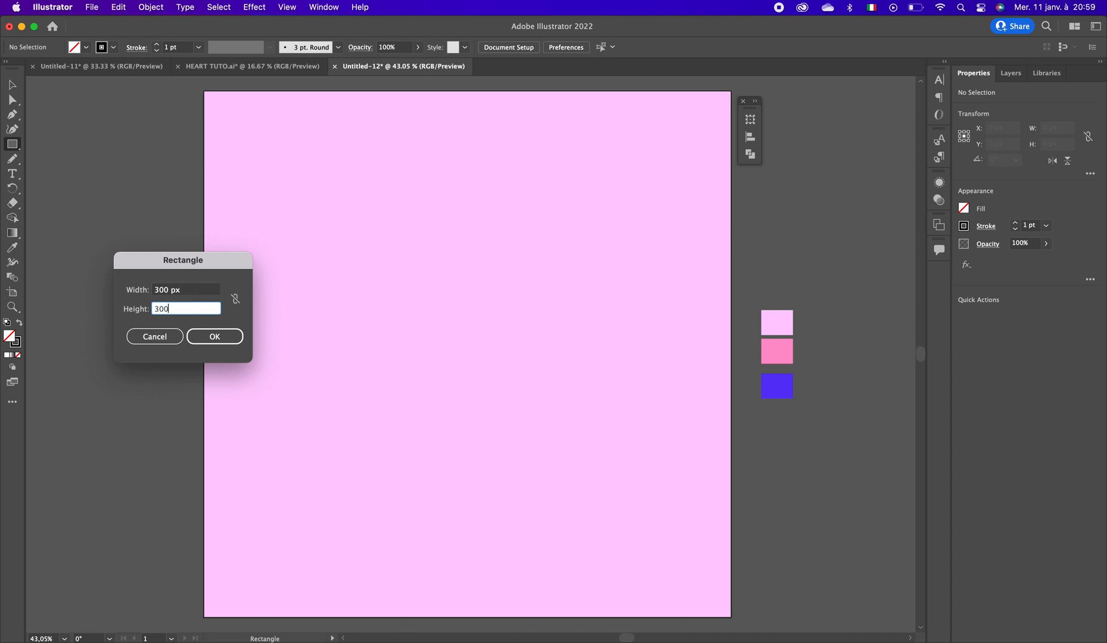
{"action": "left_click", "coordinate": [225, 341]}
{"action": "left_click", "coordinate": [13, 85]}
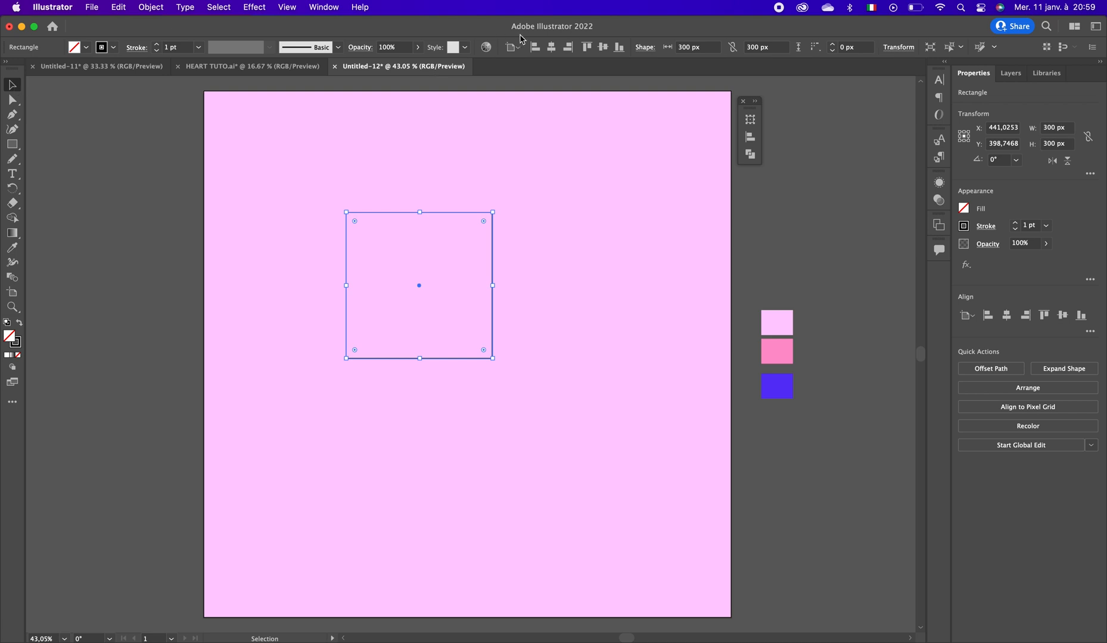
{"action": "left_click", "coordinate": [551, 47]}
{"action": "left_click", "coordinate": [603, 47]}
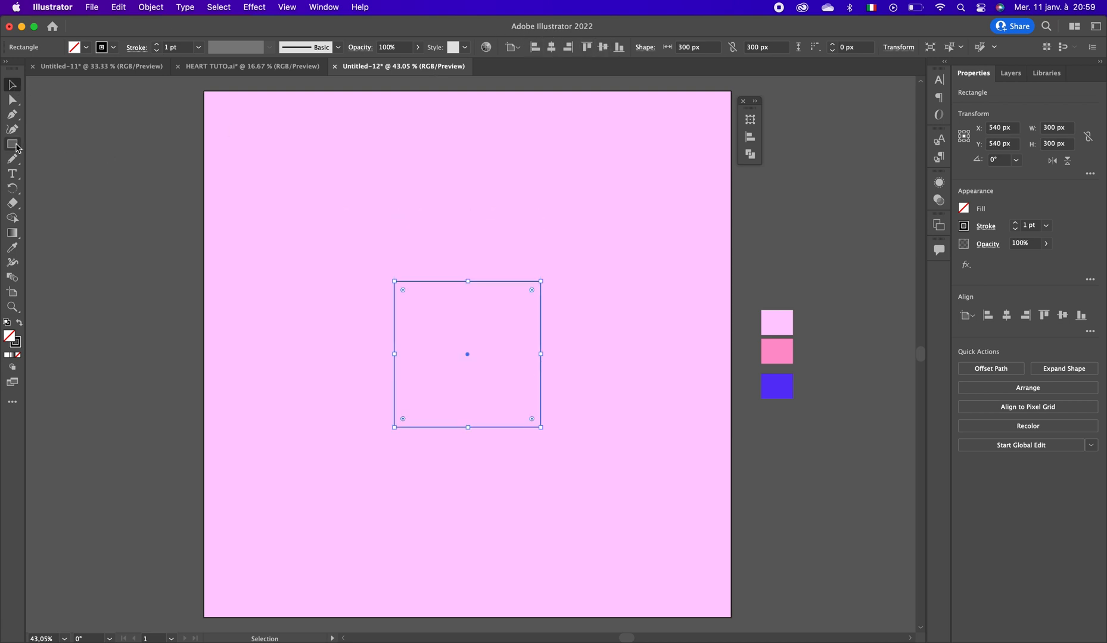
Create a 300 × 300 px circle and place it with its centre on the midpoint of the square's top edge.
{"action": "left_click_drag", "start_coordinate": [17, 148], "coordinate": [77, 158]}
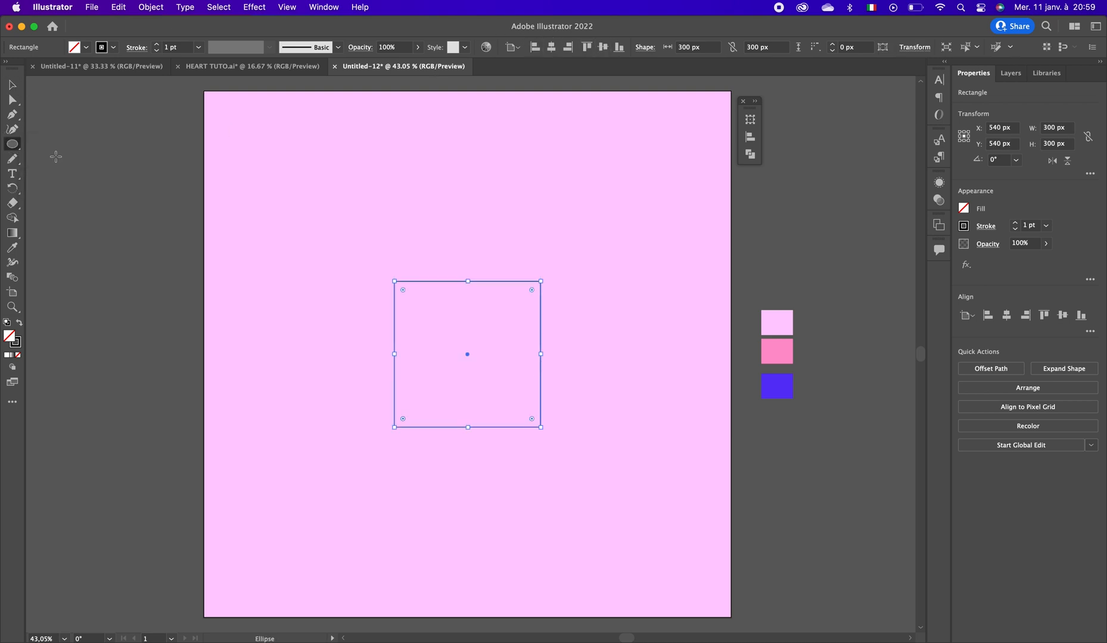
{"action": "left_click", "coordinate": [281, 193]}
{"action": "type", "text": "300"}
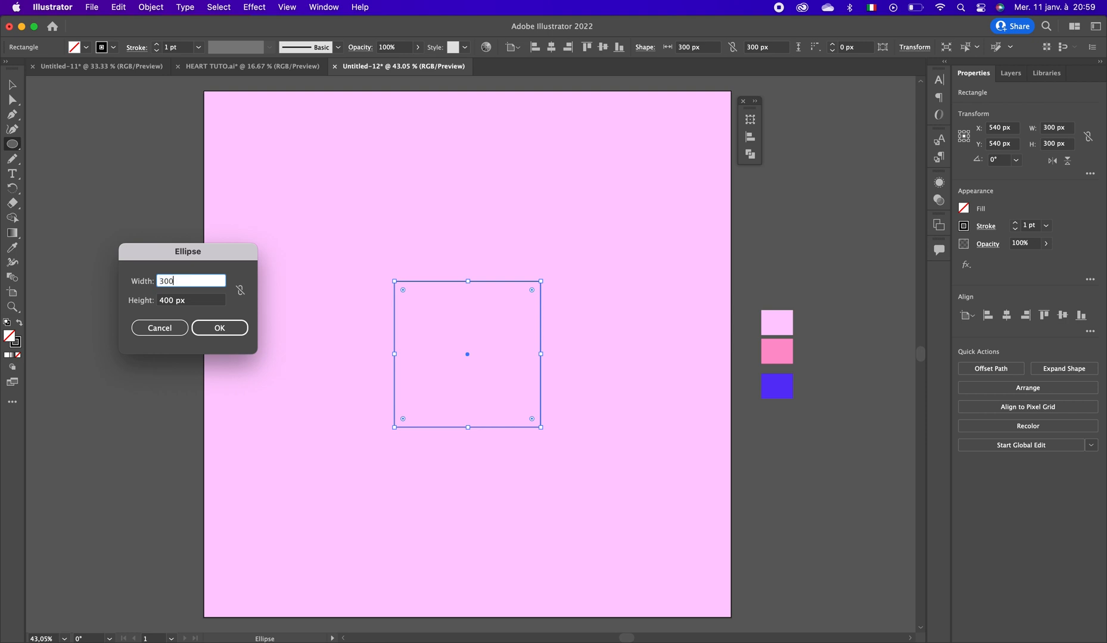
{"action": "key", "text": "Tab"}
{"action": "type", "text": "3"}
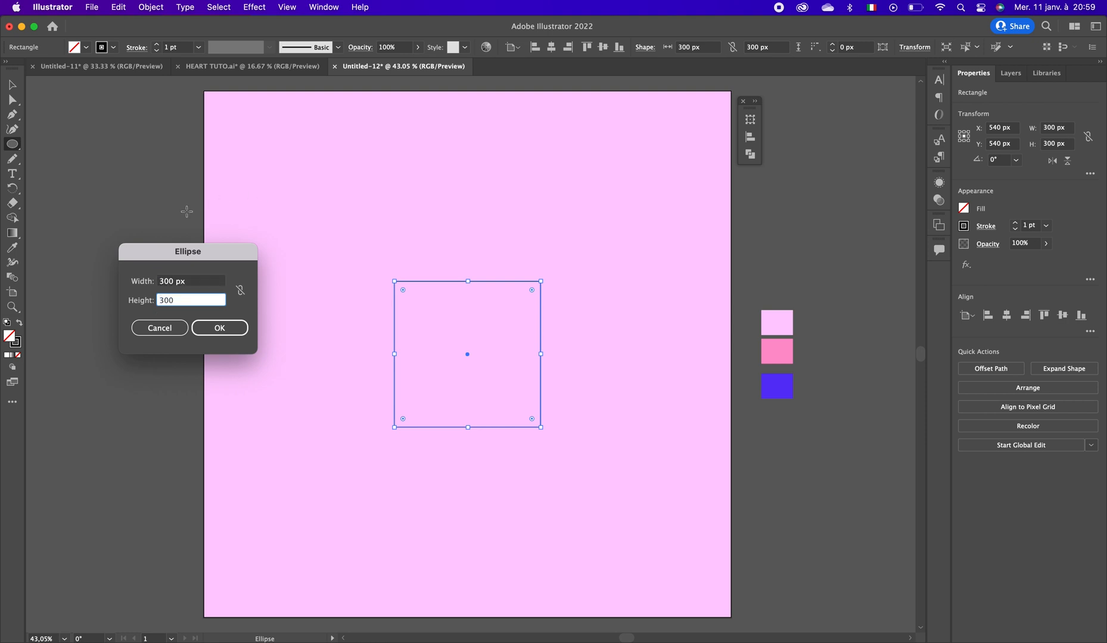
{"action": "left_click", "coordinate": [230, 327]}
{"action": "left_click", "coordinate": [16, 84]}
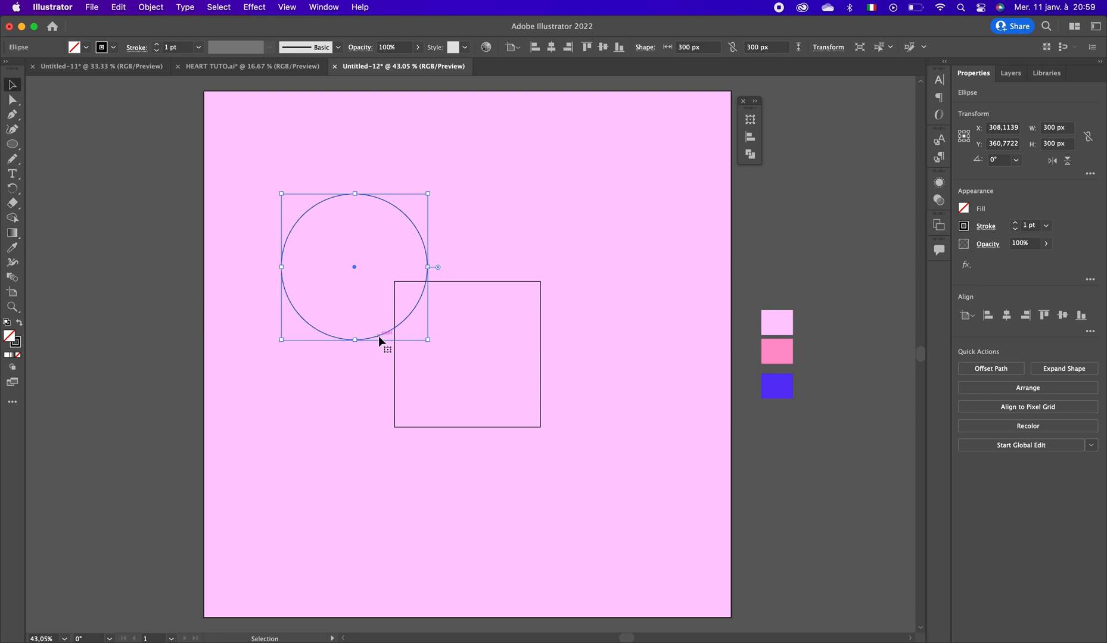
{"action": "left_click_drag", "start_coordinate": [378, 340], "coordinate": [491, 354]}
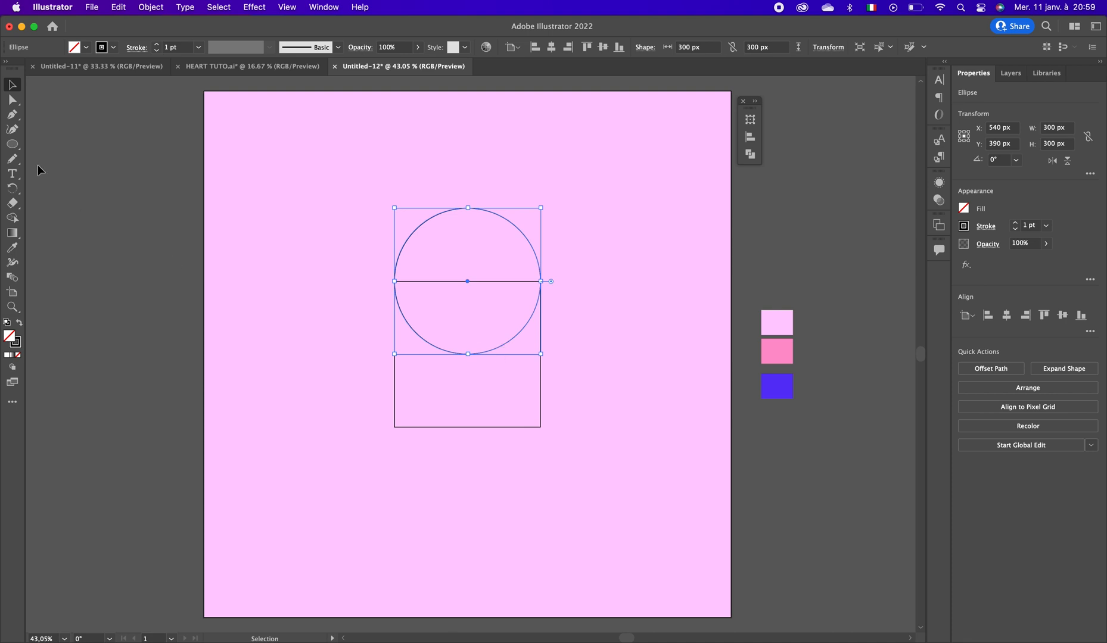
Create a second 300 × 300 px circle and place it with its centre on the midpoint of the square's right edge.
{"action": "left_click", "coordinate": [12, 144]}
{"action": "left_click", "coordinate": [283, 161]}
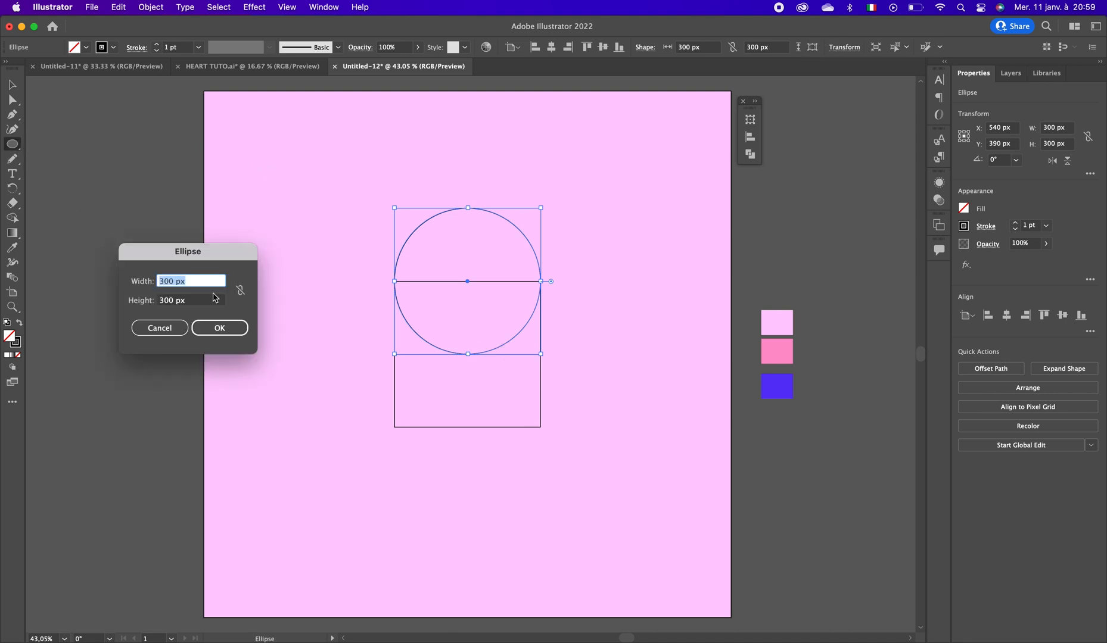
{"action": "left_click", "coordinate": [219, 328]}
{"action": "left_click", "coordinate": [14, 87]}
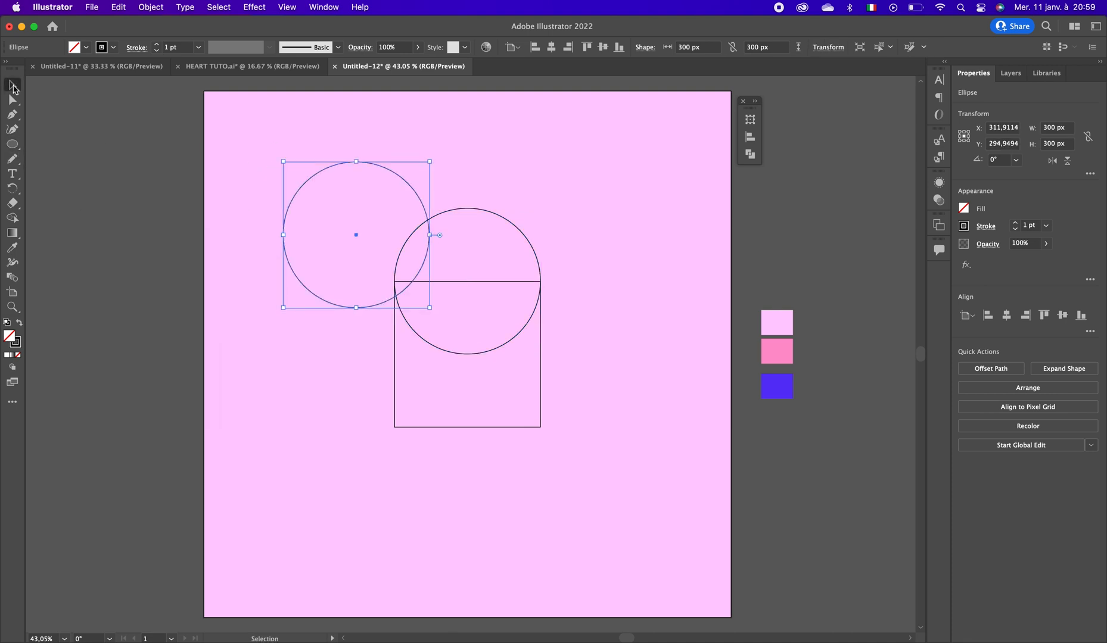
{"action": "left_click", "coordinate": [361, 361]}
{"action": "left_click_drag", "start_coordinate": [379, 304], "coordinate": [563, 423]}
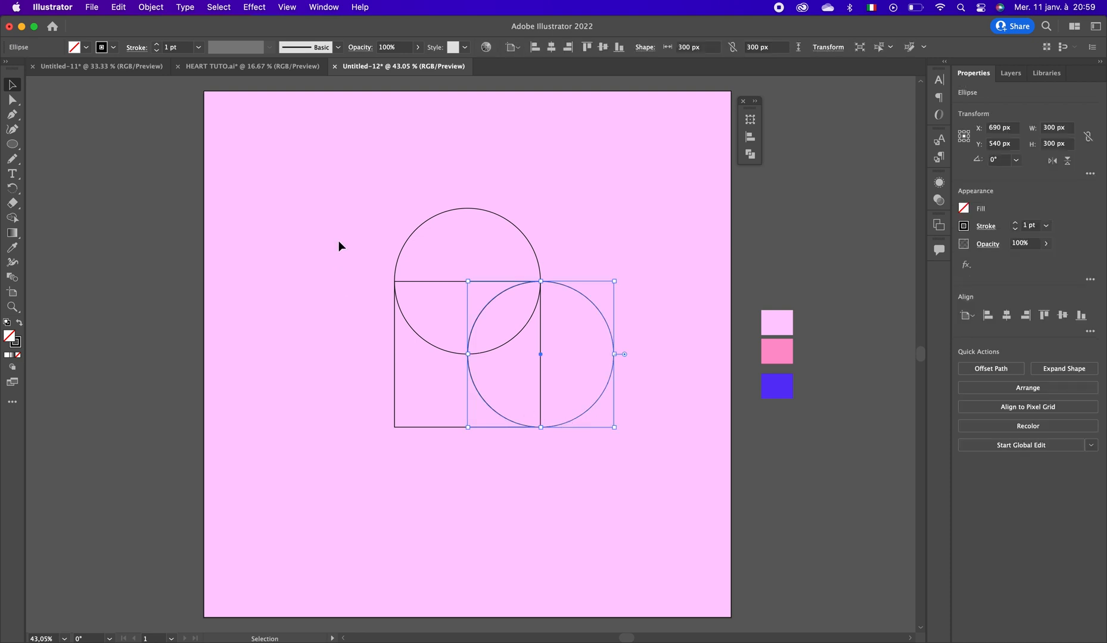
Rotate the square and both circles together 45° counterclockwise and unite them into a single heart shape.
{"action": "left_click_drag", "start_coordinate": [340, 222], "coordinate": [665, 502]}
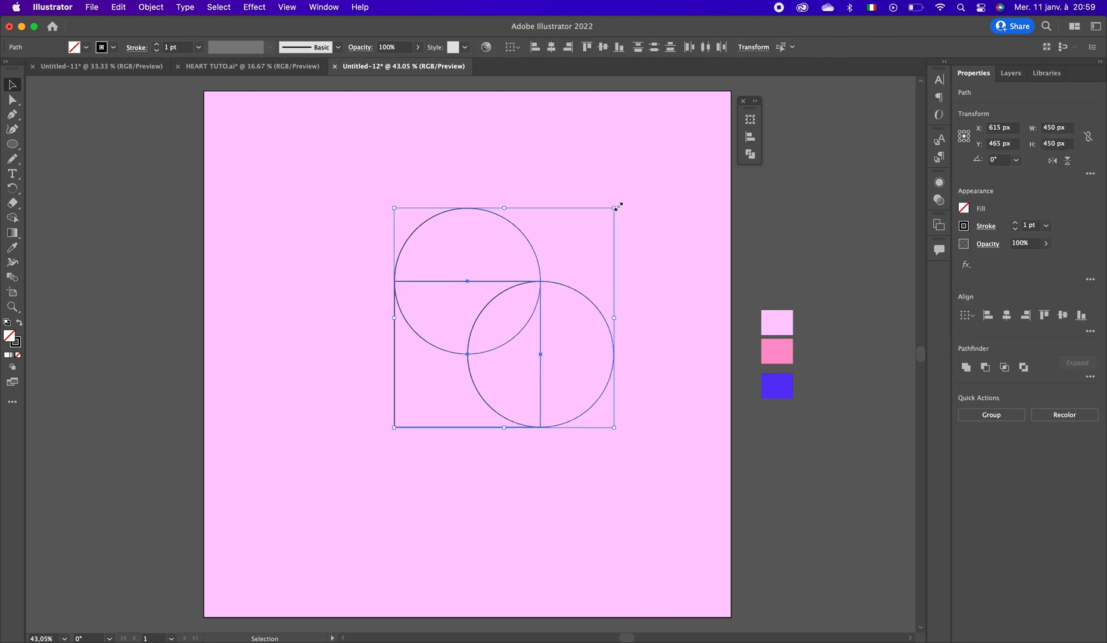
{"action": "left_click_drag", "start_coordinate": [620, 204], "coordinate": [494, 170]}
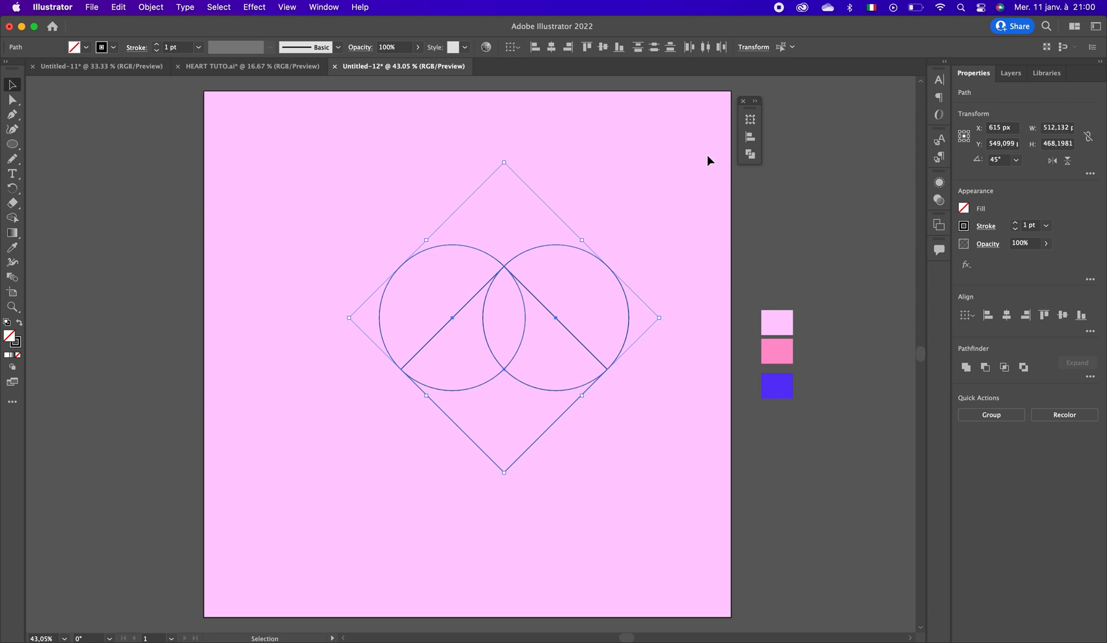
{"action": "left_click", "coordinate": [750, 155]}
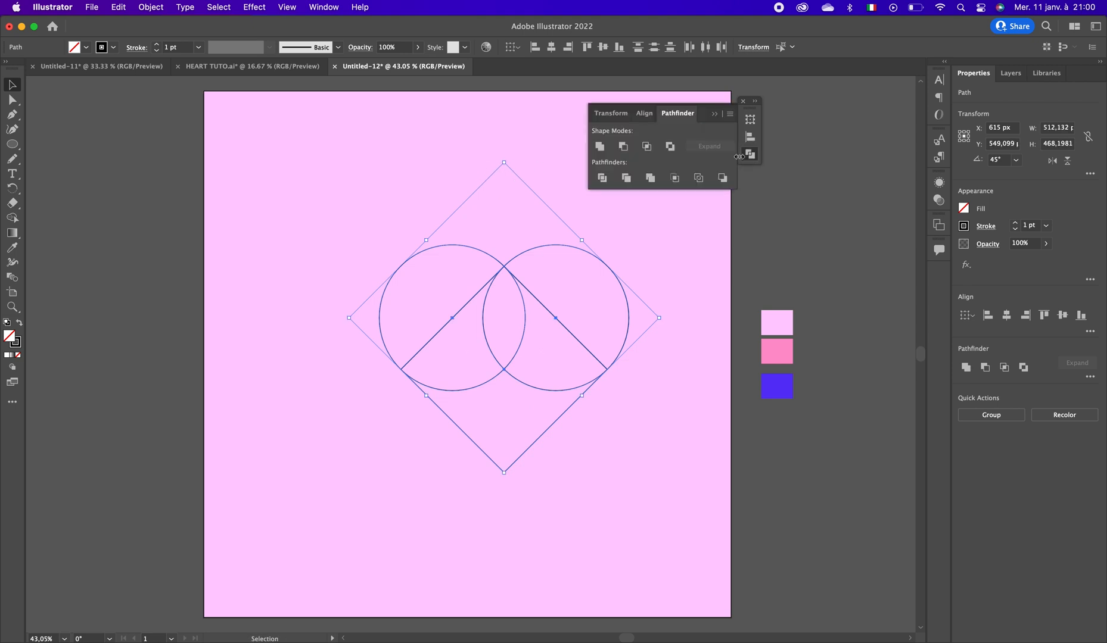
{"action": "left_click", "coordinate": [600, 146]}
{"action": "left_click", "coordinate": [444, 188]}
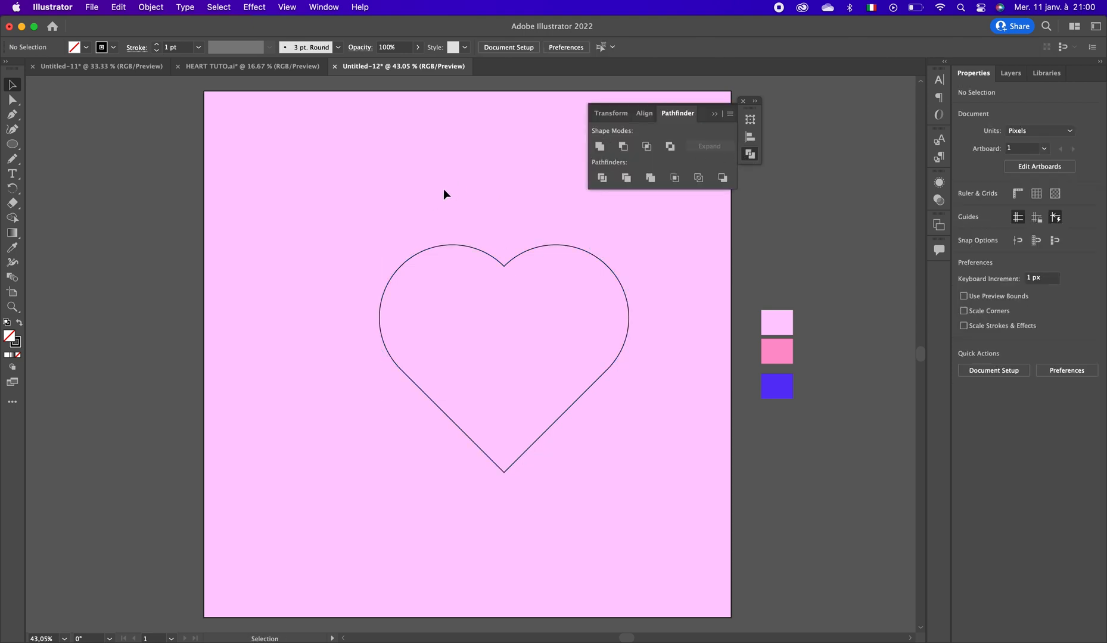
Move the heart to the upper part of the artboard, centred horizontally, and deselect it.
{"action": "left_click", "coordinate": [715, 114]}
{"action": "left_click_drag", "start_coordinate": [524, 260], "coordinate": [490, 164]}
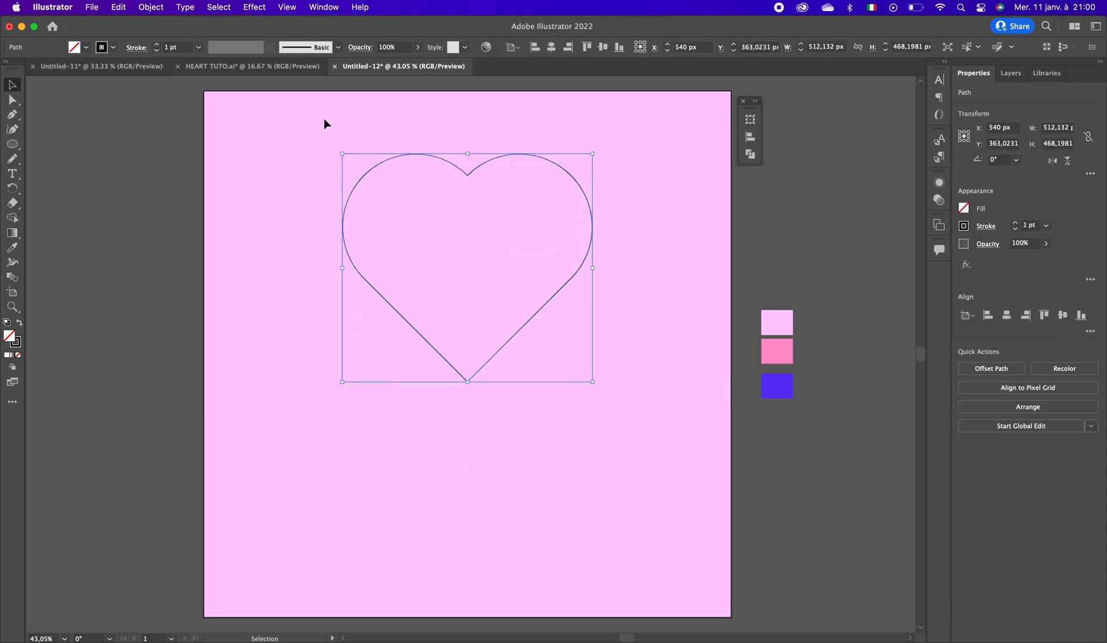
{"action": "left_click", "coordinate": [625, 188]}
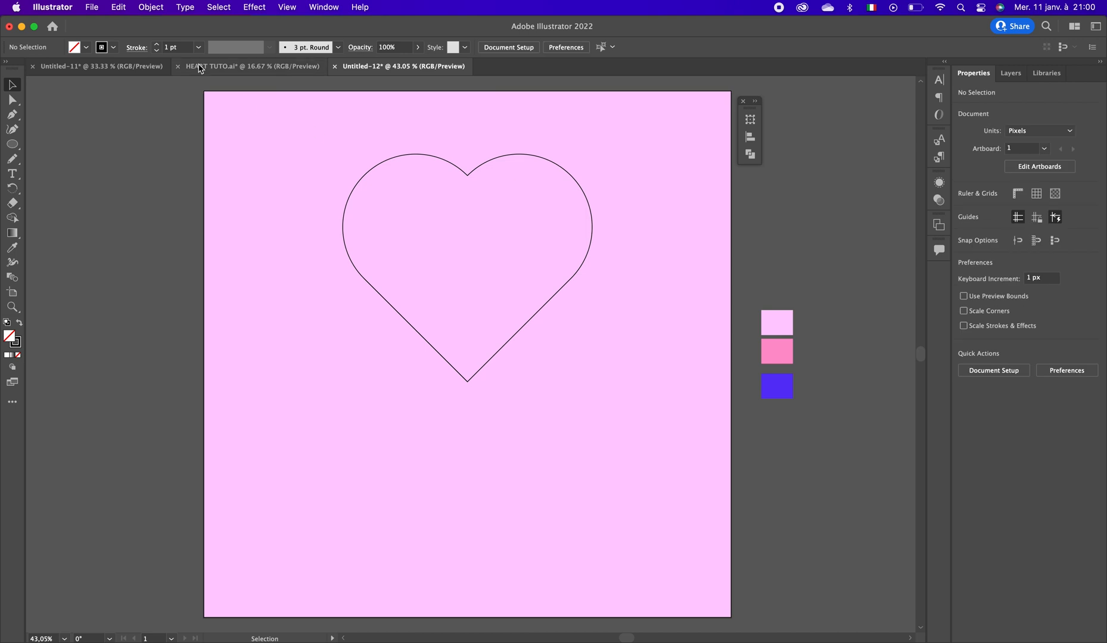
Add the text "MY HEART CALLS OUT FOR YOU" on three lines below the heart.
{"action": "scroll", "coordinate": [383, 321], "scroll_direction": "down", "scroll_amount": 4}
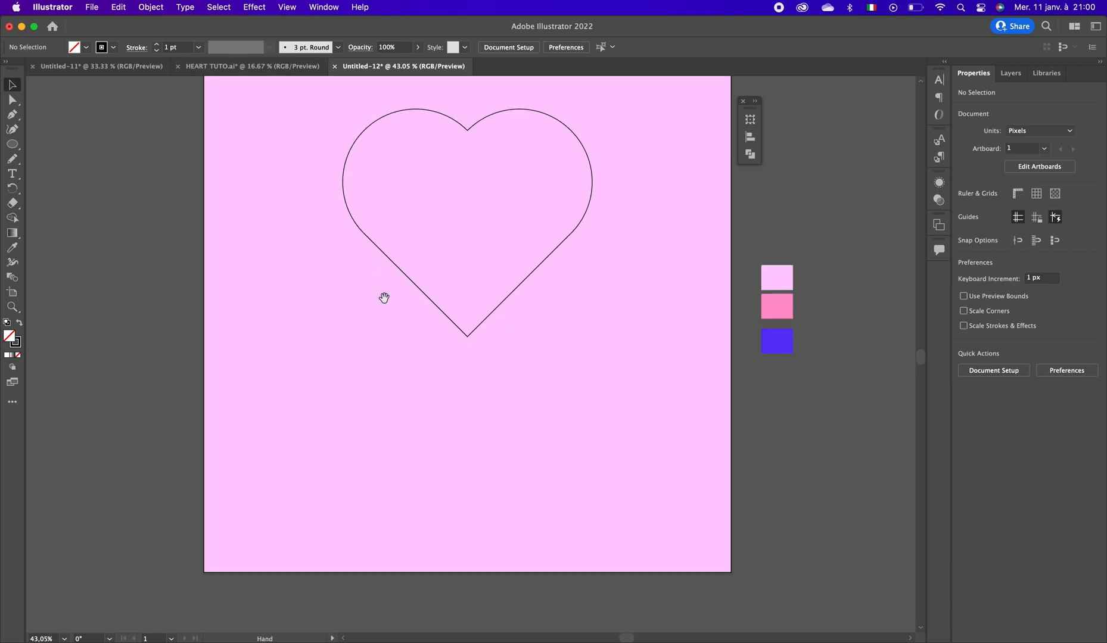
{"action": "left_click", "coordinate": [12, 173]}
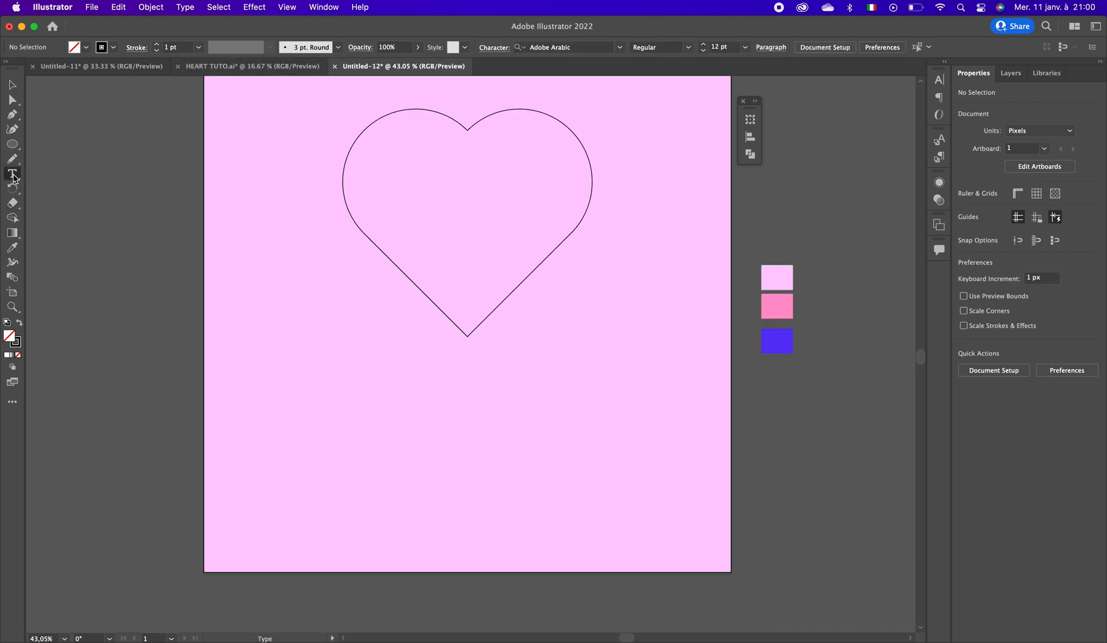
{"action": "left_click", "coordinate": [352, 392]}
{"action": "key", "text": "BackSpace"}
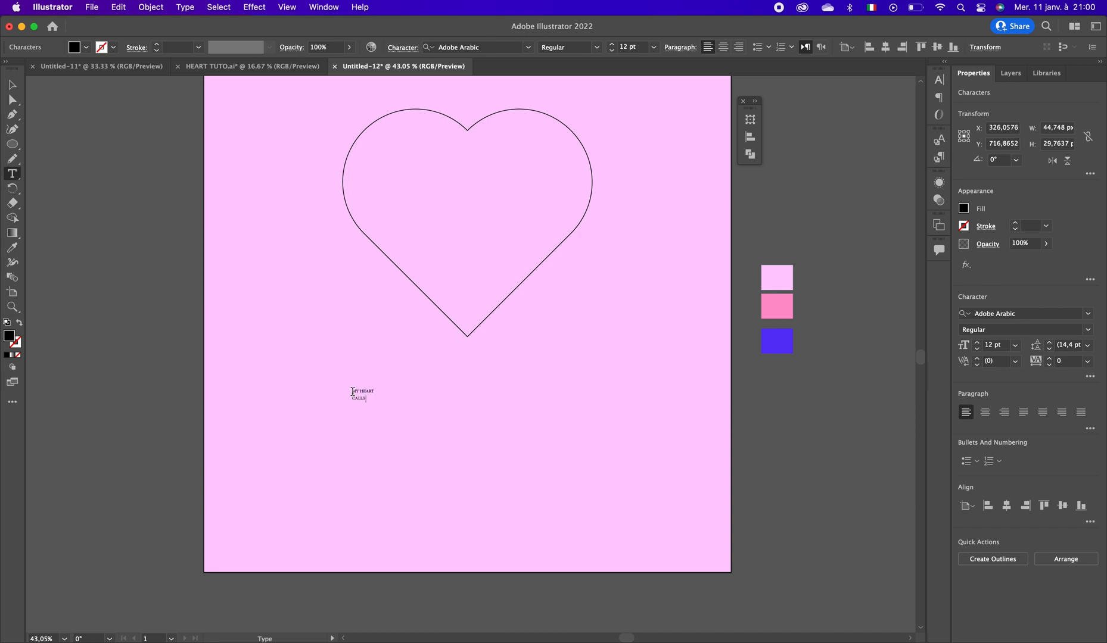
{"action": "key", "text": "Return"}
{"action": "left_click", "coordinate": [12, 85]}
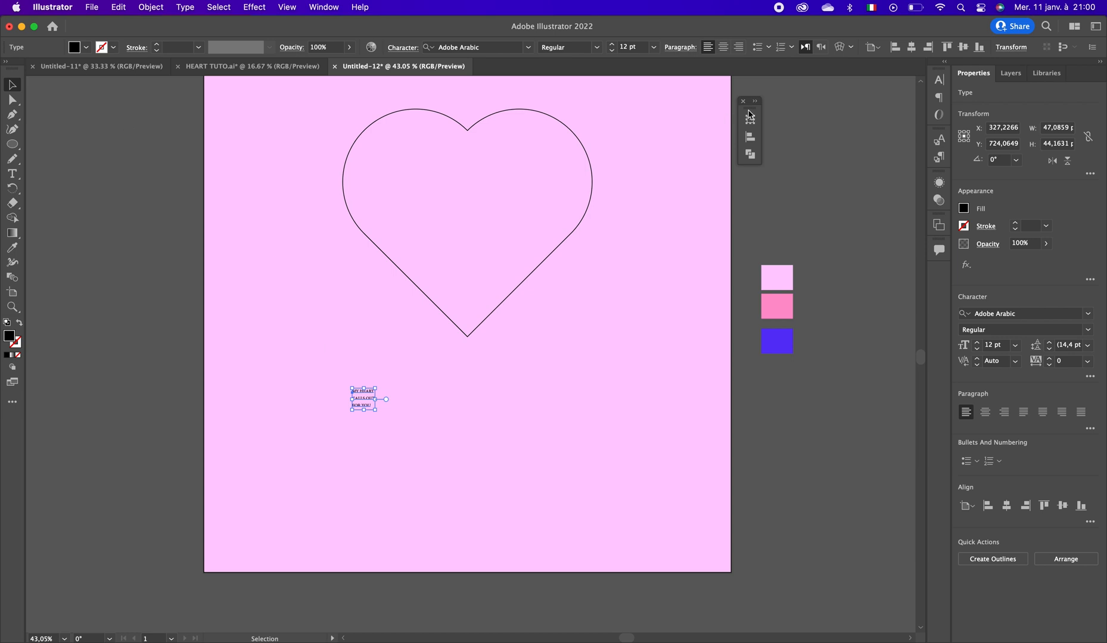
Change the font of the three-line text to Impact.
{"action": "left_click", "coordinate": [938, 81]}
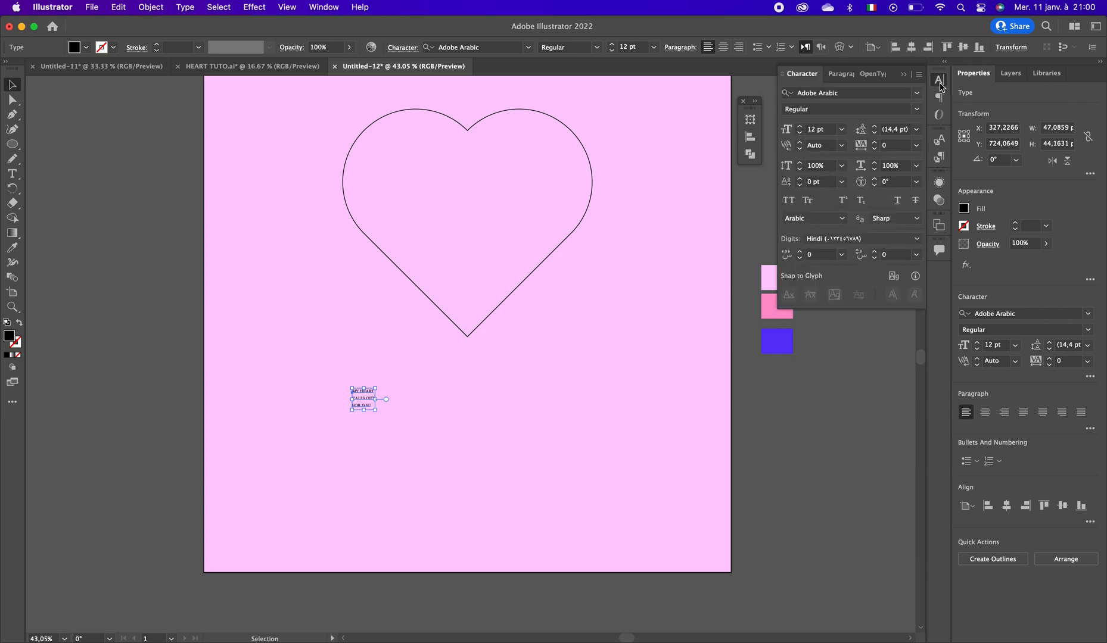
{"action": "left_click", "coordinate": [860, 94]}
{"action": "type", "text": "I"}
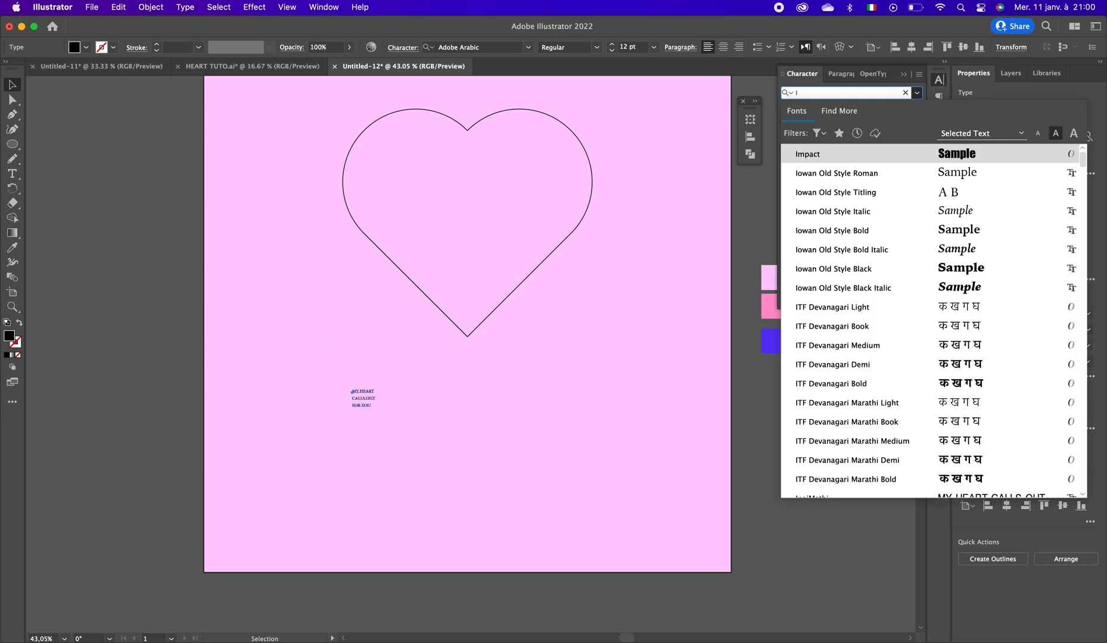
{"action": "left_click", "coordinate": [859, 156]}
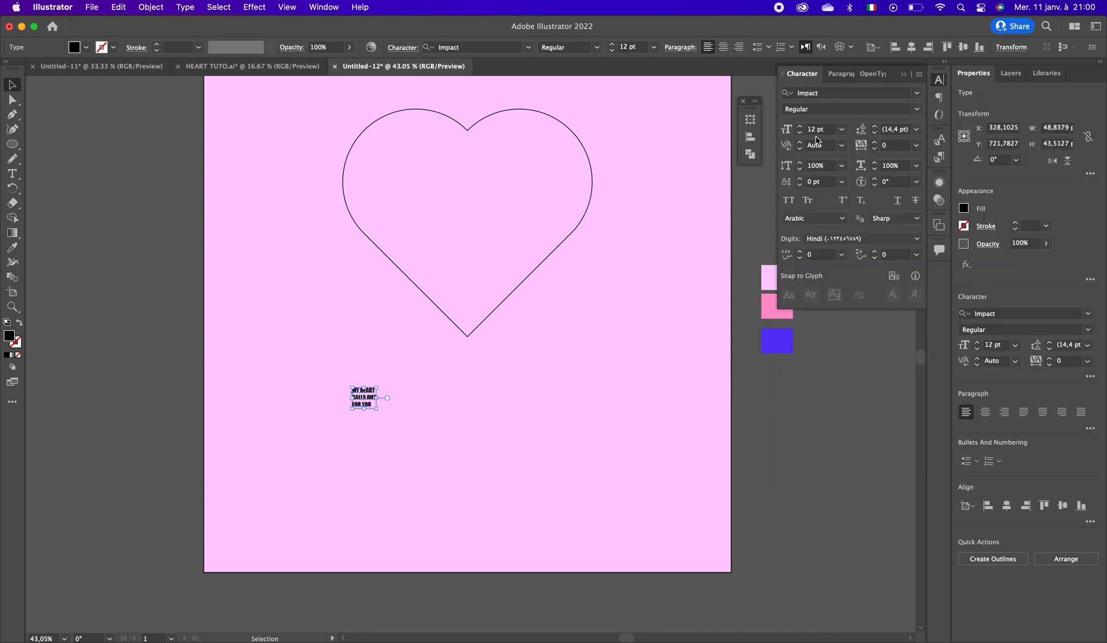
Set the three-line text's font size to 83 pt and centre-align its paragraph.
{"action": "left_click_drag", "start_coordinate": [802, 127], "coordinate": [801, 128]}
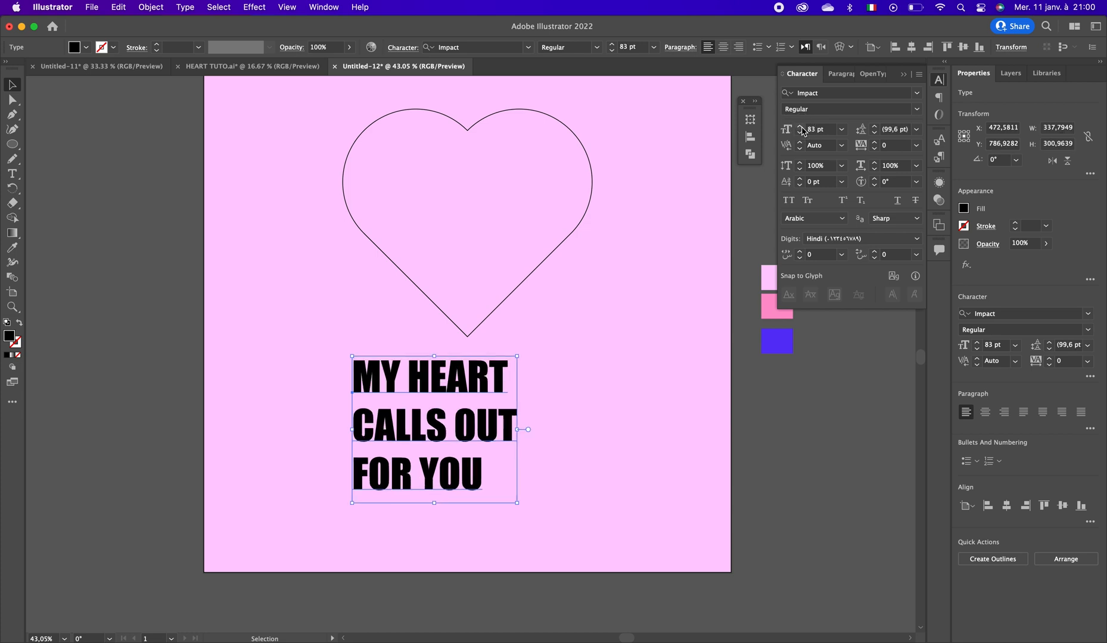
{"action": "left_click", "coordinate": [834, 74]}
{"action": "left_click", "coordinate": [809, 96]}
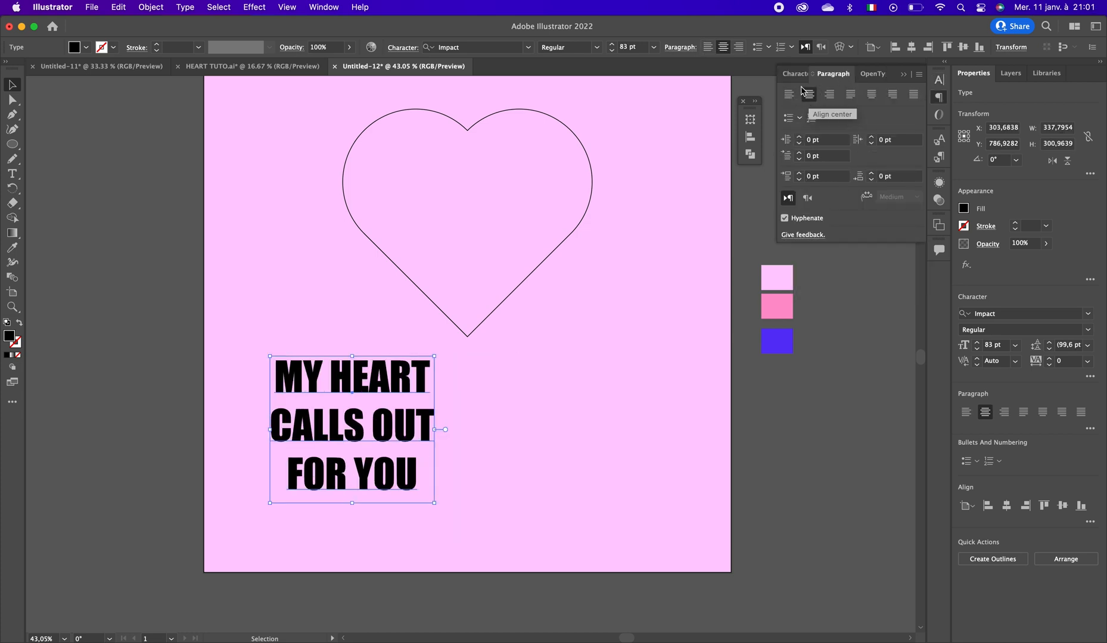
Centre the text block horizontally below the heart and set its font size to 102 pt.
{"action": "left_click", "coordinate": [798, 74]}
{"action": "left_click_drag", "start_coordinate": [376, 432], "coordinate": [491, 450]}
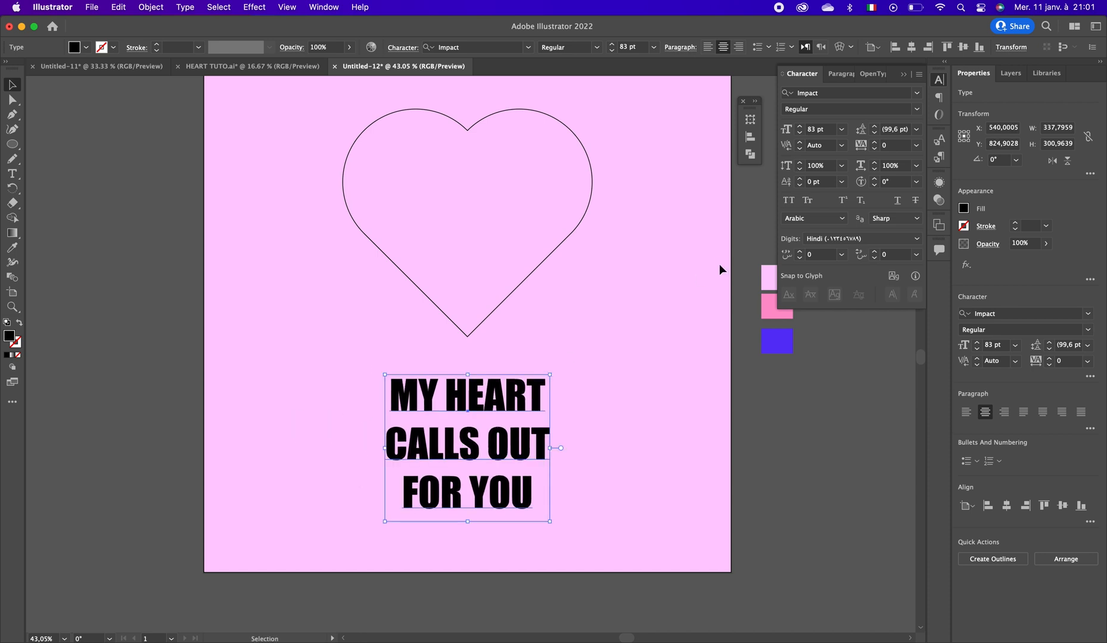
{"action": "left_click", "coordinate": [800, 127]}
{"action": "left_click", "coordinate": [800, 128]}
{"action": "left_click", "coordinate": [800, 128]}
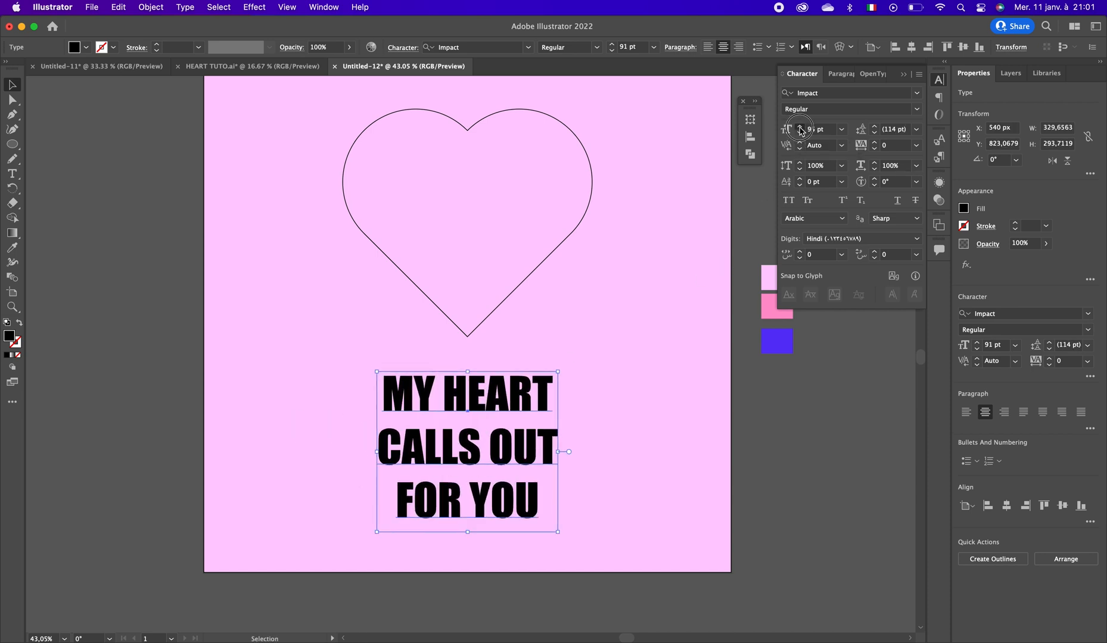
{"action": "left_click", "coordinate": [800, 127]}
{"action": "left_click", "coordinate": [800, 127]}
{"action": "left_click", "coordinate": [801, 128]}
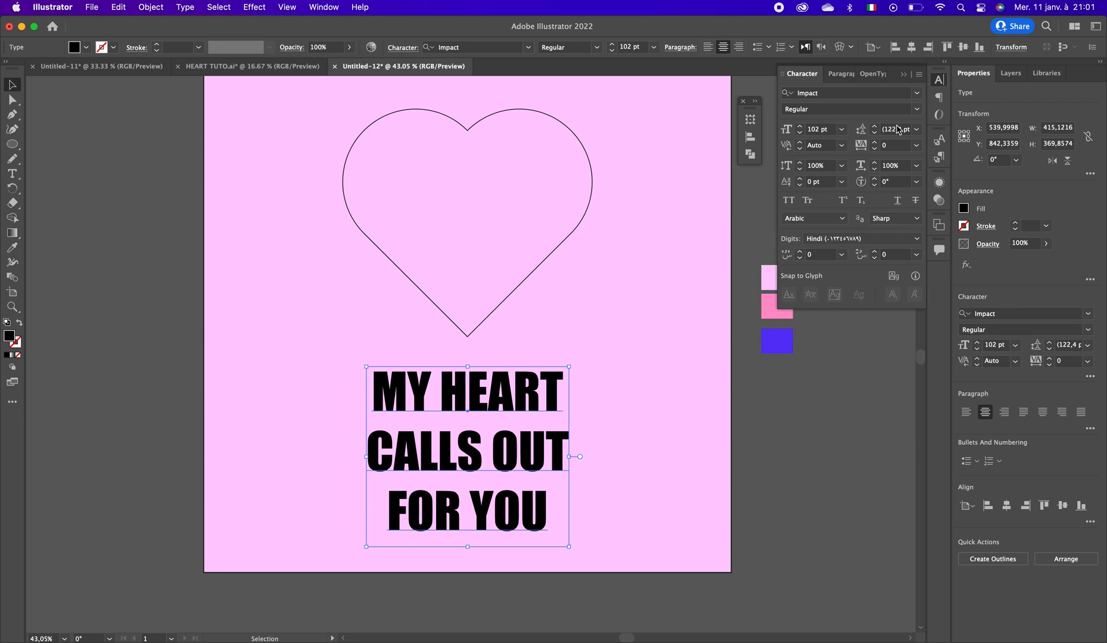
Set the text's line spacing to 119 pt and deselect it.
{"action": "left_click", "coordinate": [875, 133]}
{"action": "left_click", "coordinate": [875, 133]}
{"action": "left_click", "coordinate": [576, 352]}
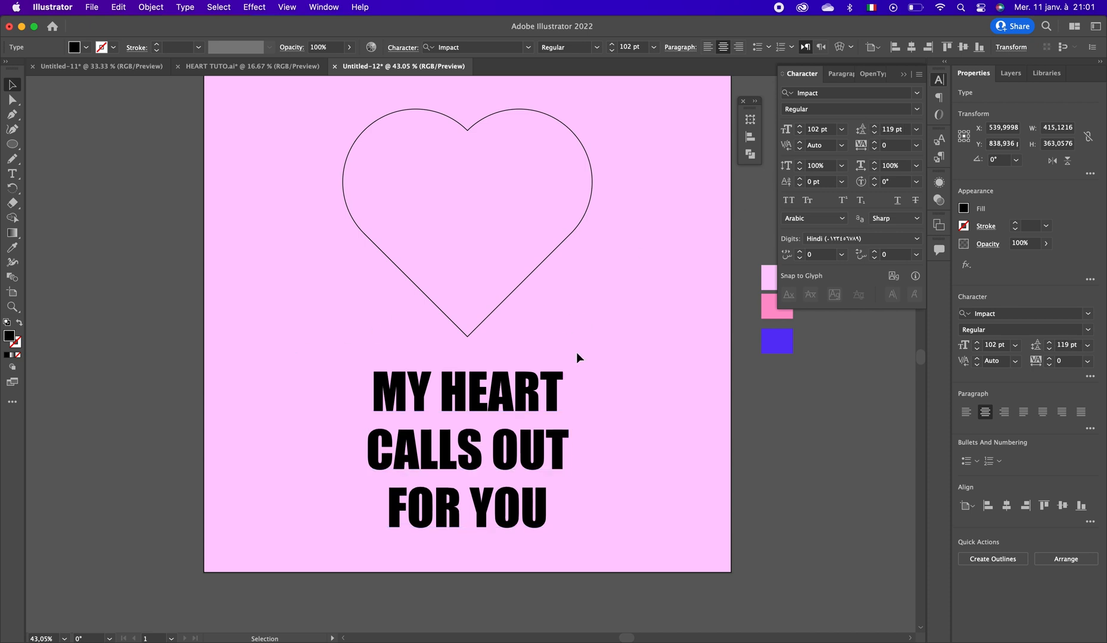
Bring the heart outline to the front of the stacking order.
{"action": "right_click", "coordinate": [504, 307]}
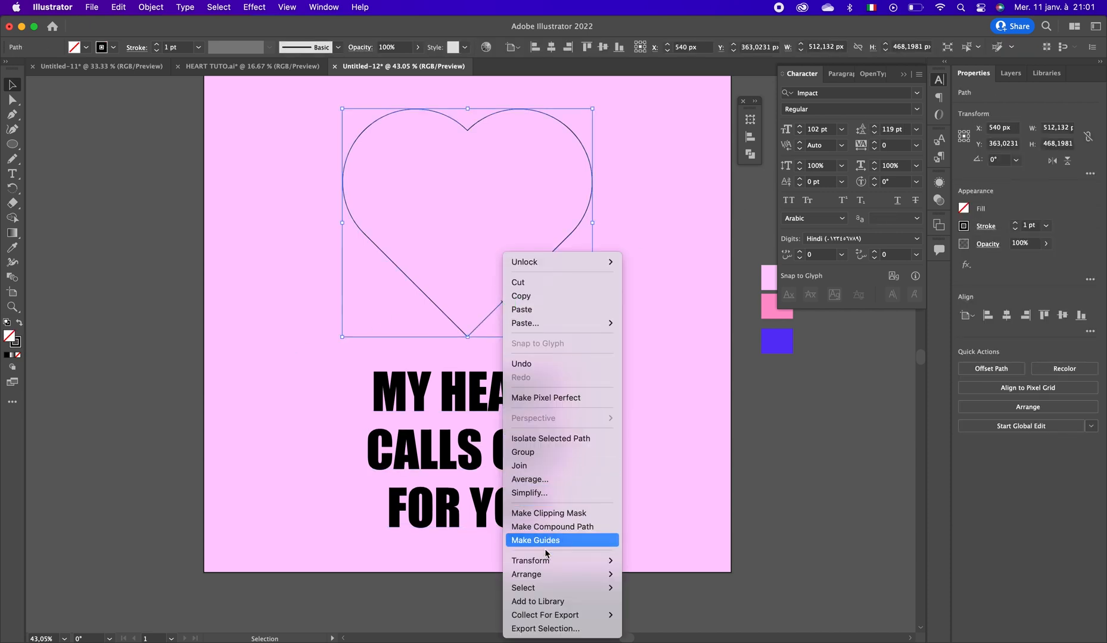
{"action": "mouse_move", "coordinate": [560, 577]}
{"action": "left_click", "coordinate": [652, 568]}
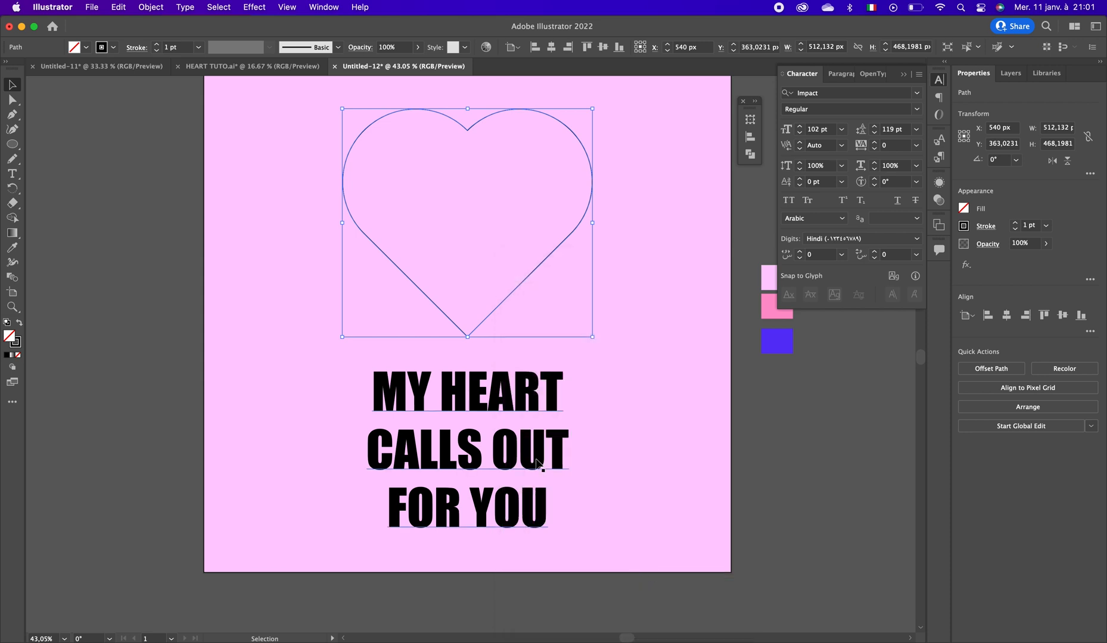
Warp the three-line text into the heart outline using Envelope Distort with the top object, and deselect the result.
{"action": "left_click", "coordinate": [538, 464]}
{"action": "left_click_drag", "start_coordinate": [581, 180], "coordinate": [426, 448]}
{"action": "left_click", "coordinate": [152, 8]}
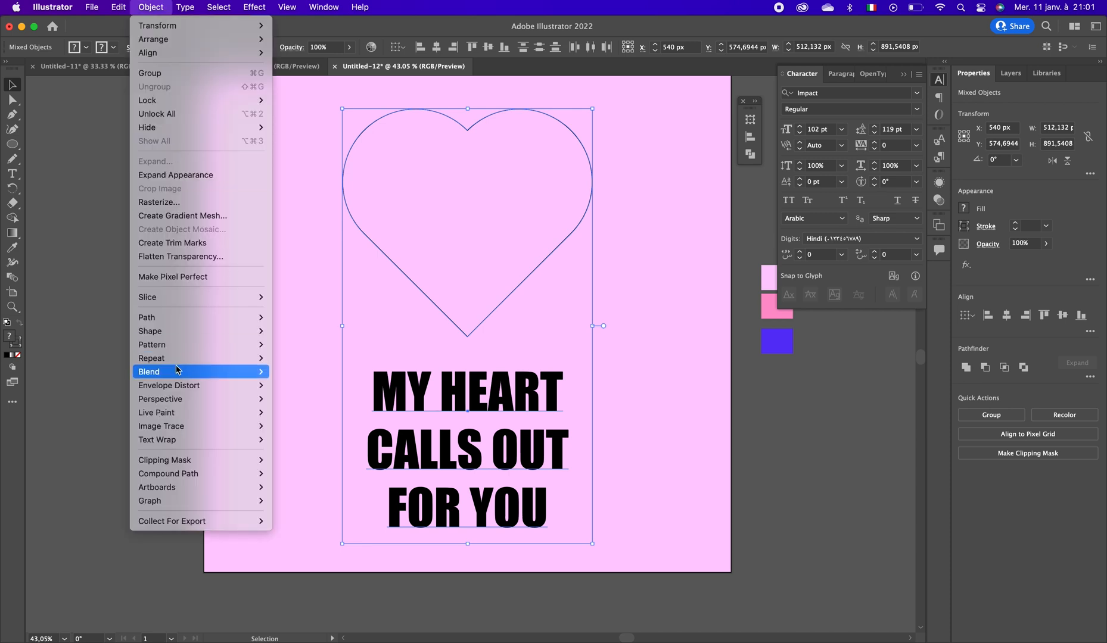
{"action": "mouse_move", "coordinate": [184, 384]}
{"action": "left_click", "coordinate": [306, 413]}
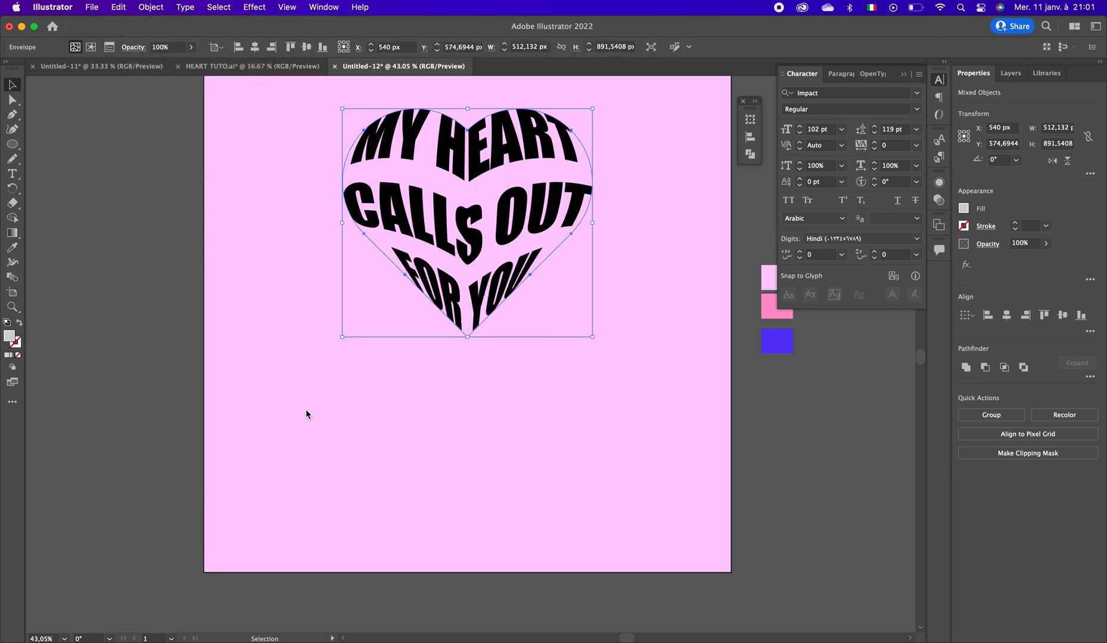
{"action": "left_click", "coordinate": [305, 410]}
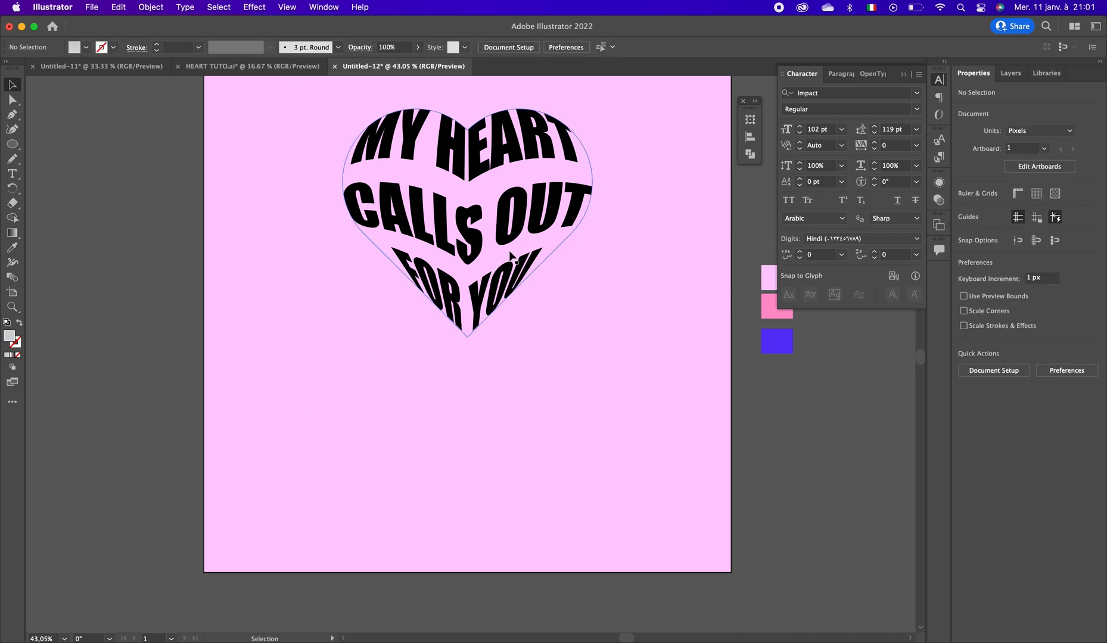
Expand the heart-shaped text envelope with both Object and Fill included.
{"action": "left_click", "coordinate": [539, 219]}
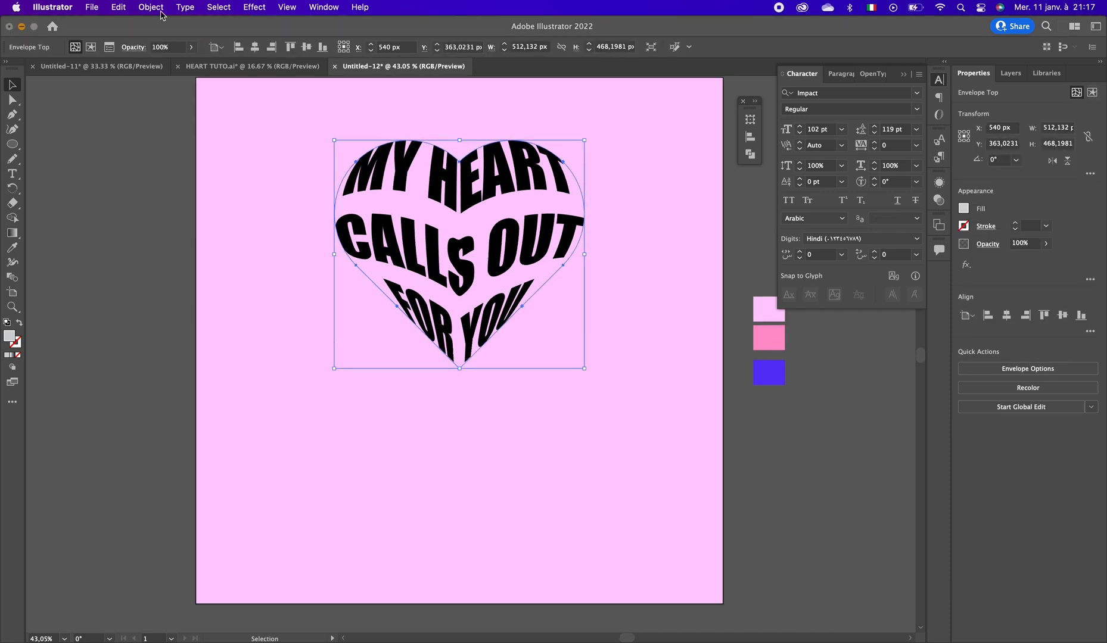
{"action": "left_click", "coordinate": [150, 7]}
{"action": "left_click", "coordinate": [174, 158]}
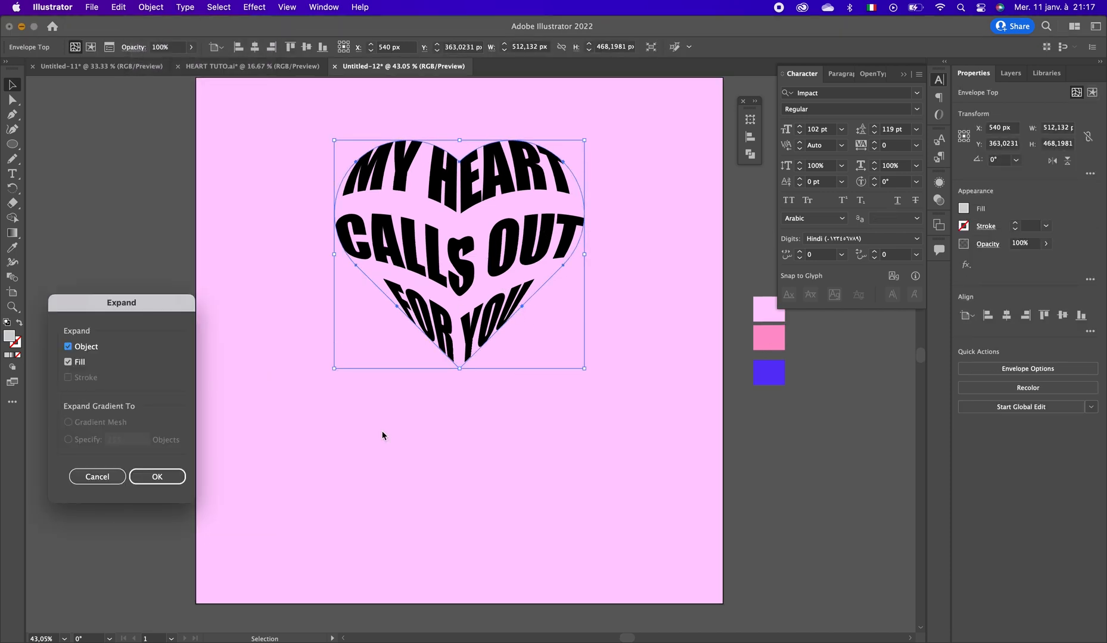
{"action": "left_click", "coordinate": [177, 479]}
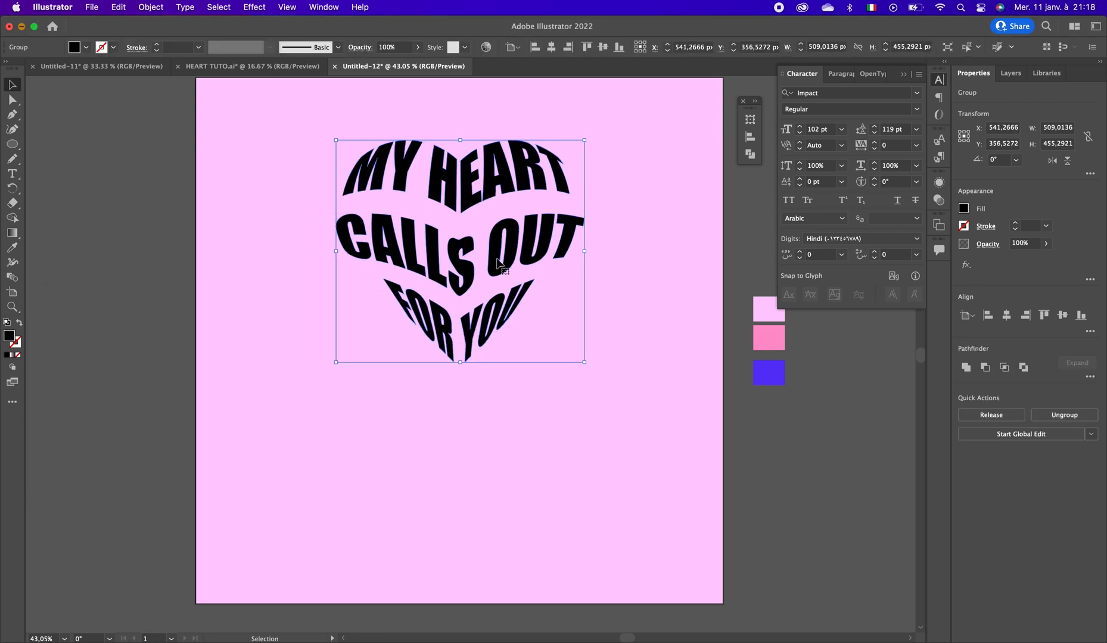
Copy the expanded heart text and place a pasted duplicate on the artboard below the original.
{"action": "scroll", "coordinate": [490, 358], "scroll_direction": "up", "scroll_amount": 2}
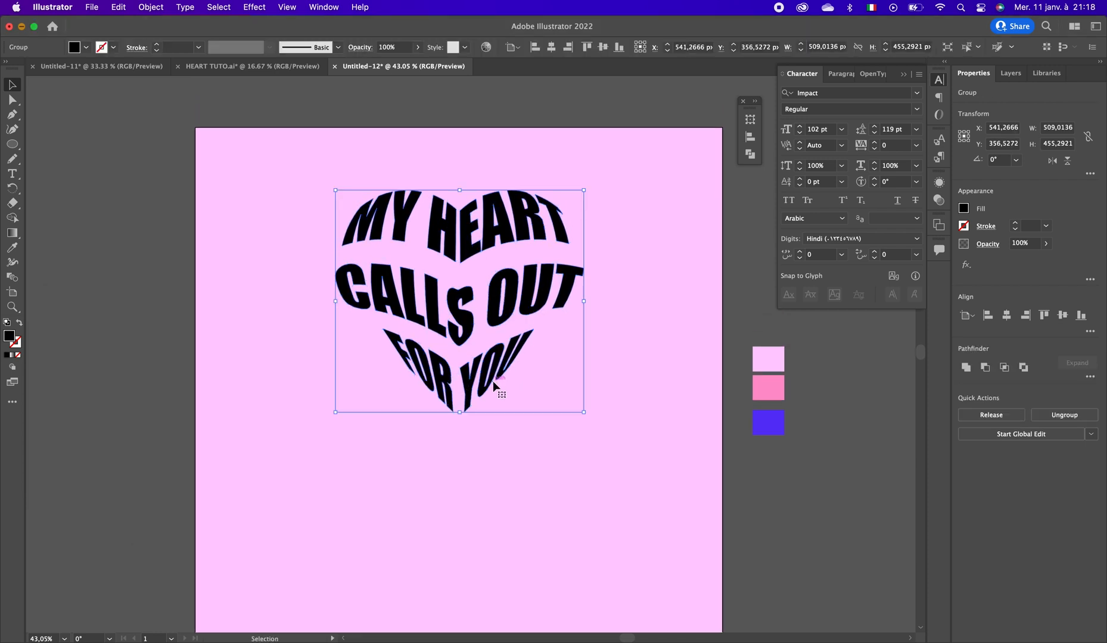
{"action": "scroll", "coordinate": [492, 384], "scroll_direction": "down", "scroll_amount": 2}
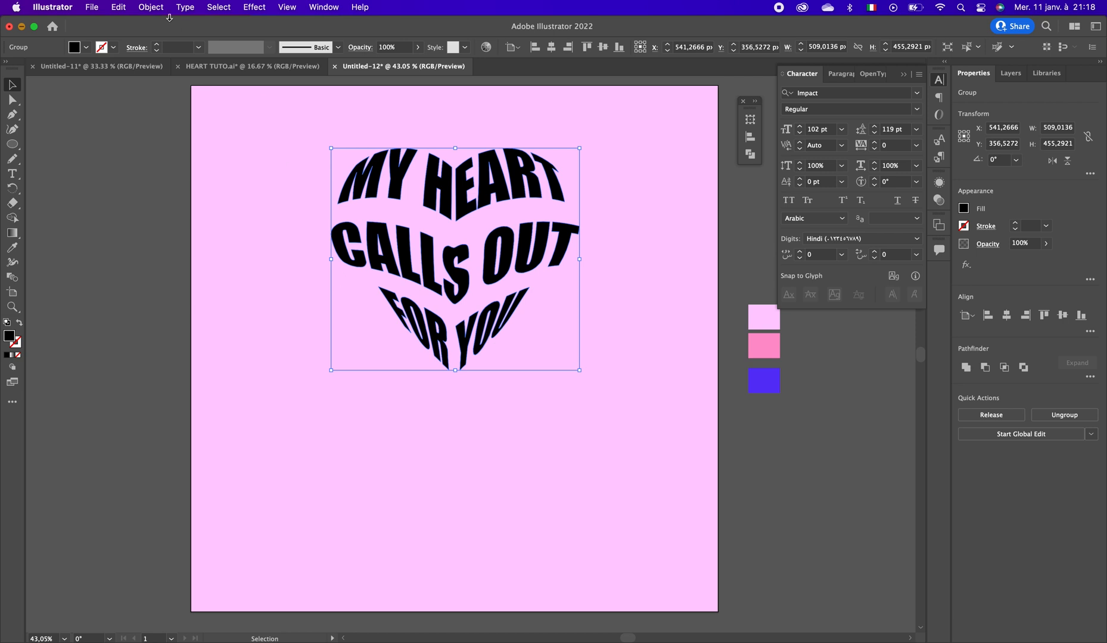
{"action": "left_click", "coordinate": [119, 8]}
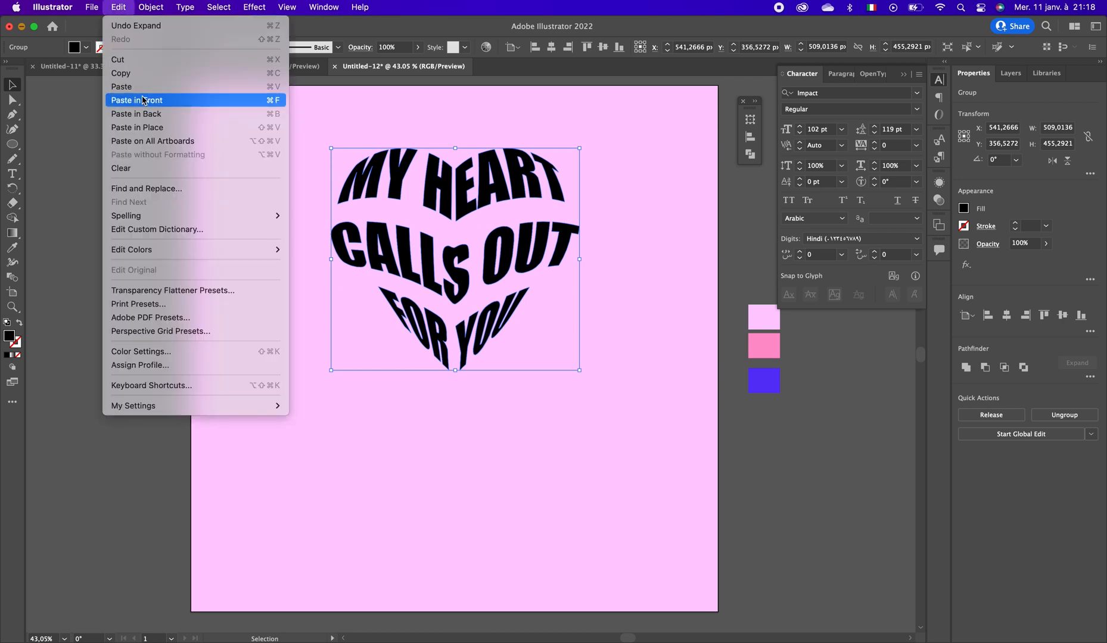
{"action": "left_click", "coordinate": [147, 74]}
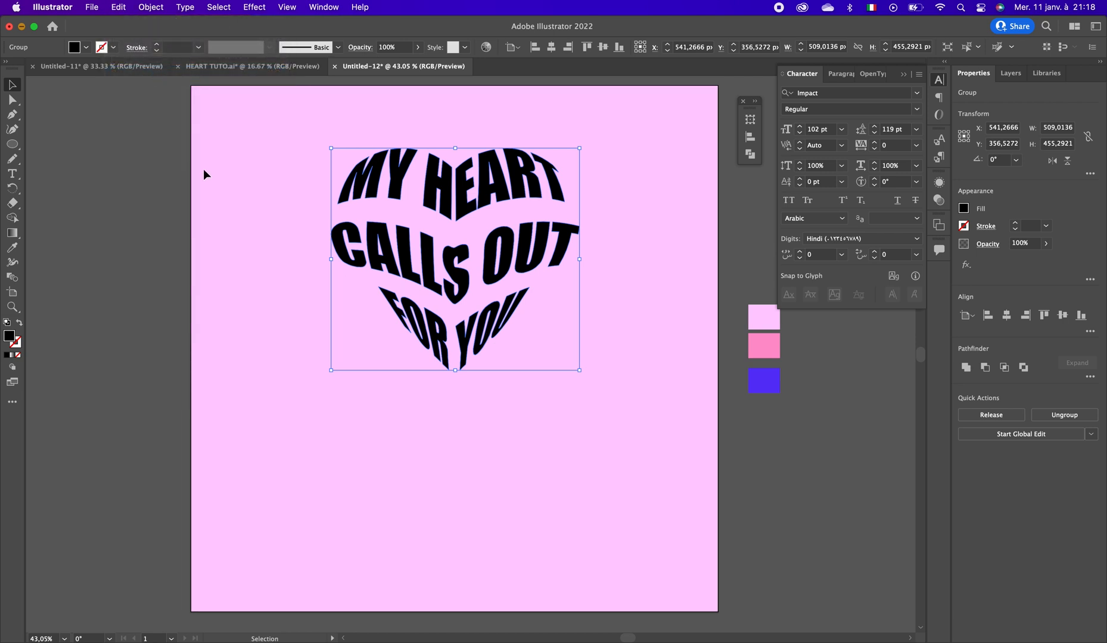
{"action": "left_click", "coordinate": [227, 183]}
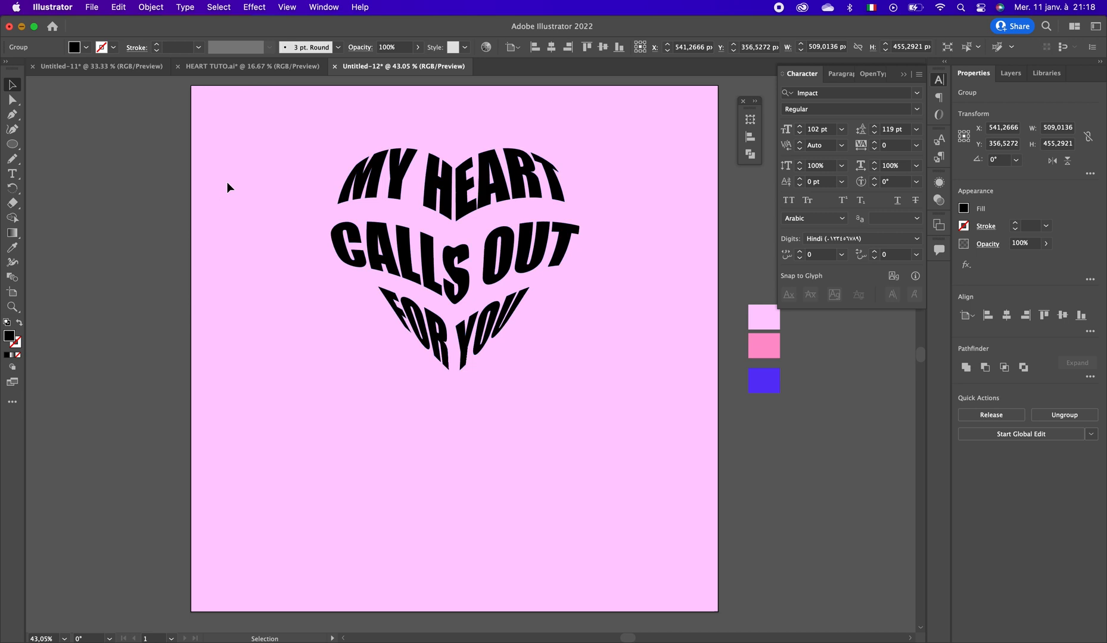
{"action": "left_click", "coordinate": [119, 7]}
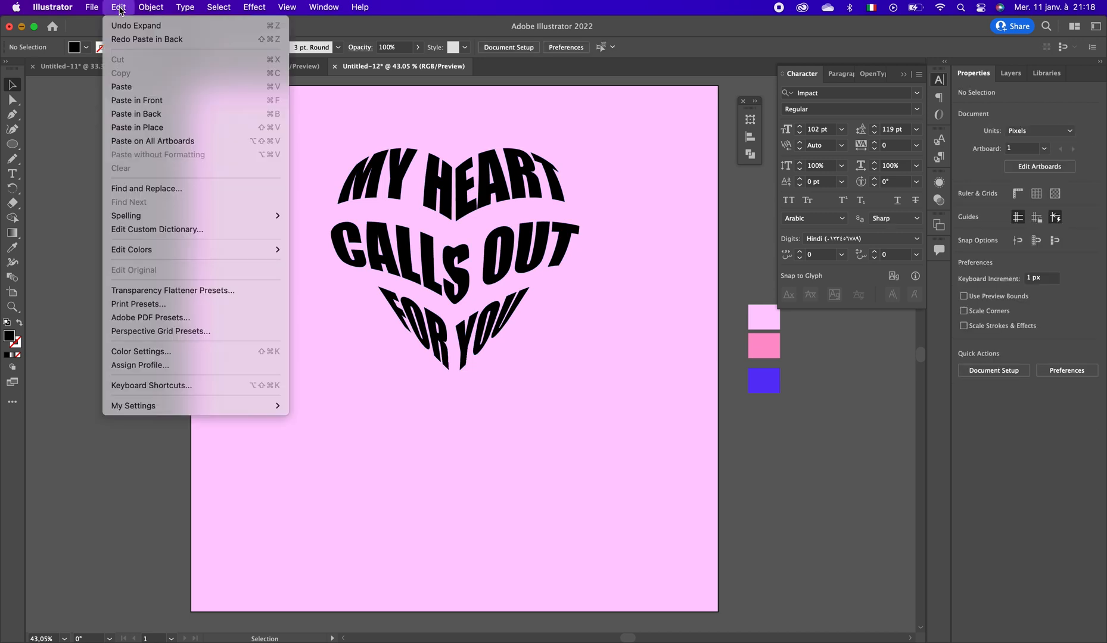
{"action": "left_click", "coordinate": [126, 88]}
{"action": "left_click_drag", "start_coordinate": [503, 431], "coordinate": [498, 563]}
{"action": "scroll", "coordinate": [526, 453], "scroll_direction": "down", "scroll_amount": 3}
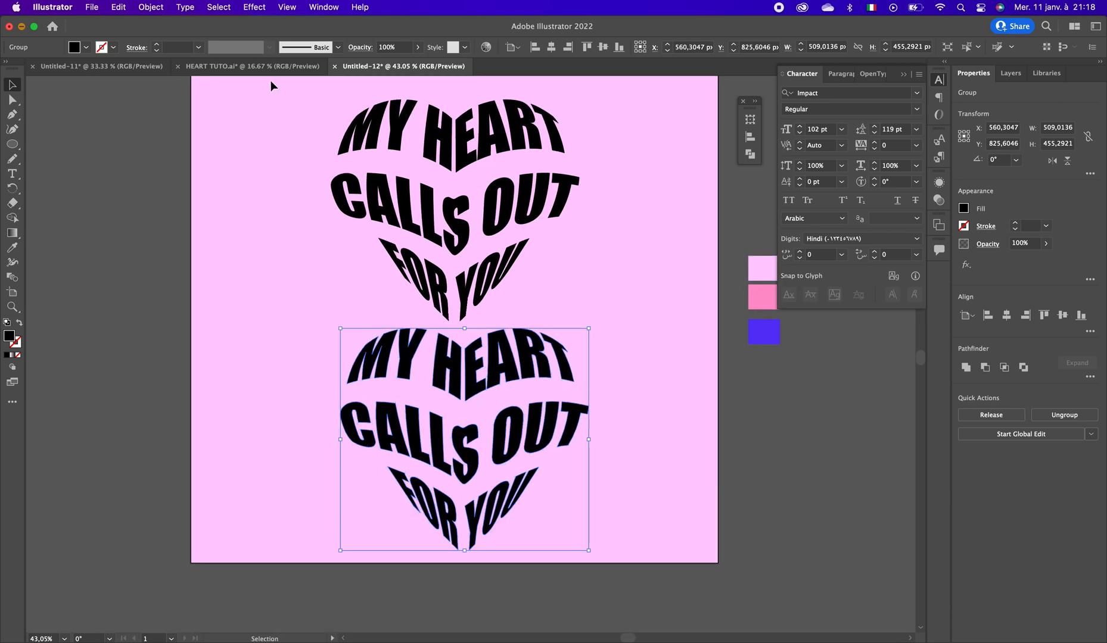
Paste another copy of the heart text, place it across the artboard's left edge, and deselect it.
{"action": "left_click", "coordinate": [119, 7]}
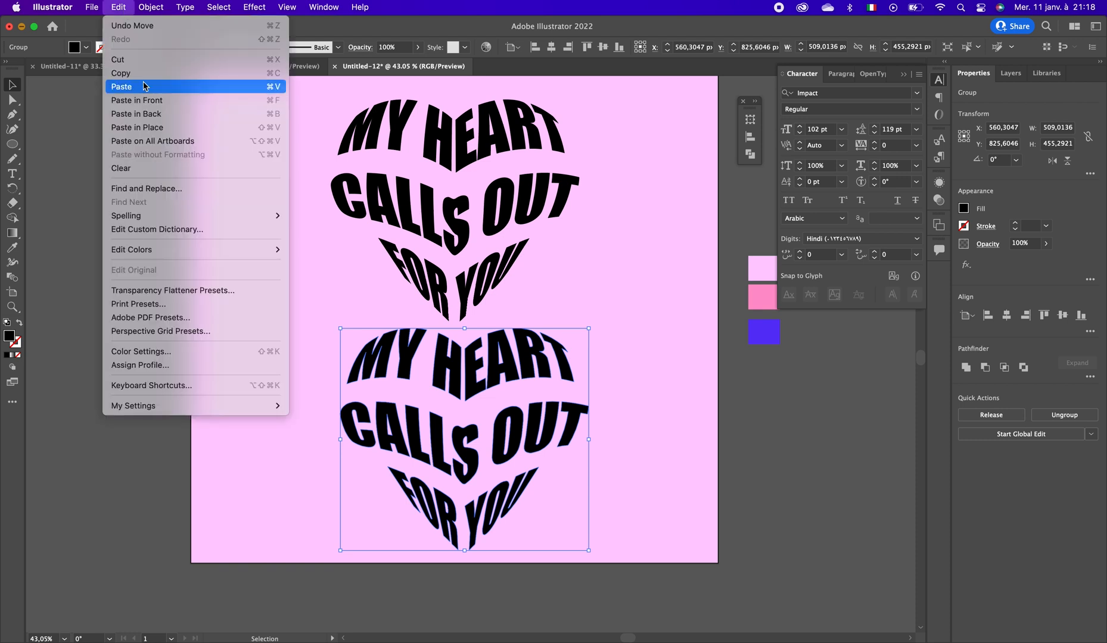
{"action": "left_click", "coordinate": [143, 79]}
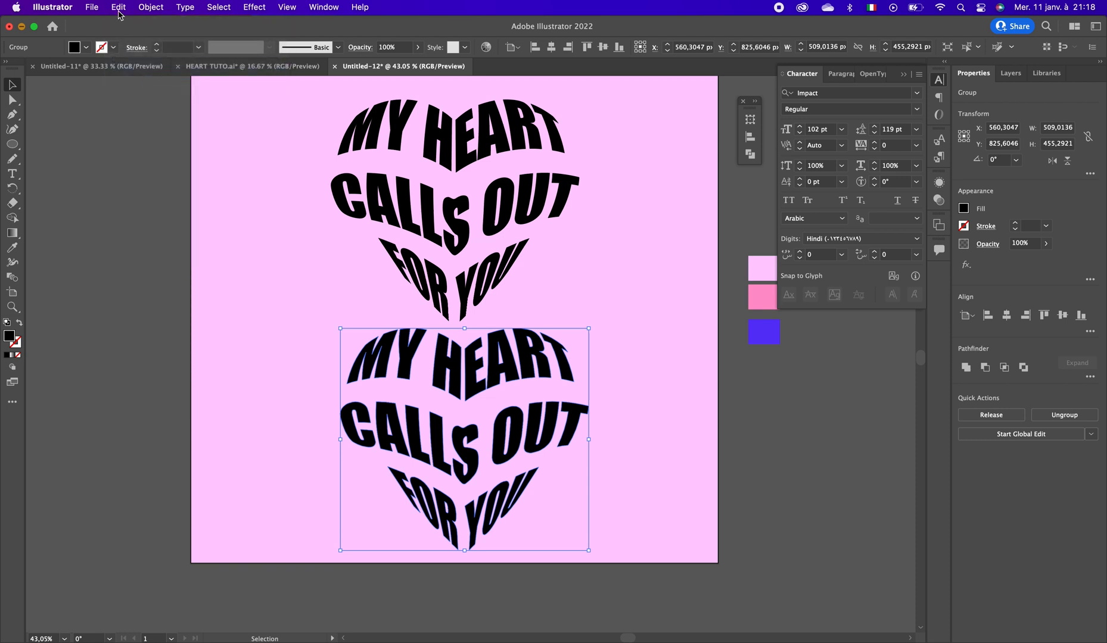
{"action": "left_click", "coordinate": [119, 7]}
{"action": "left_click", "coordinate": [156, 87]}
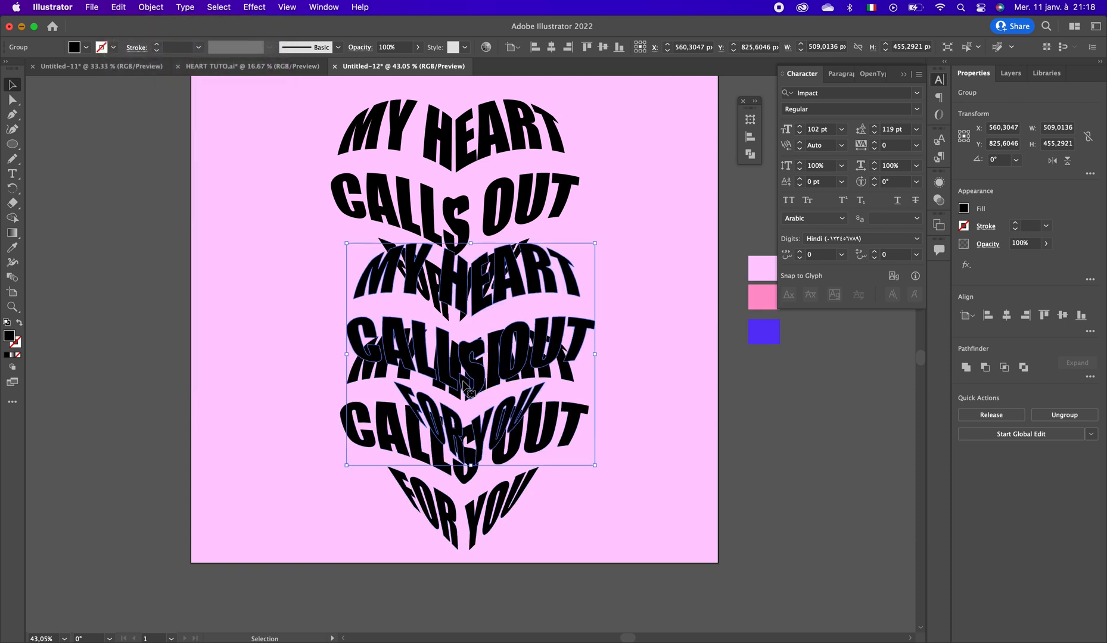
{"action": "left_click_drag", "start_coordinate": [467, 386], "coordinate": [198, 333]}
{"action": "left_click", "coordinate": [367, 310]}
Shrink the lower heart text around its centre to about 43 by 38.5 px.
{"action": "scroll", "coordinate": [526, 361], "scroll_direction": "up", "scroll_amount": 2}
{"action": "scroll", "coordinate": [526, 361], "scroll_direction": "right", "scroll_amount": 1}
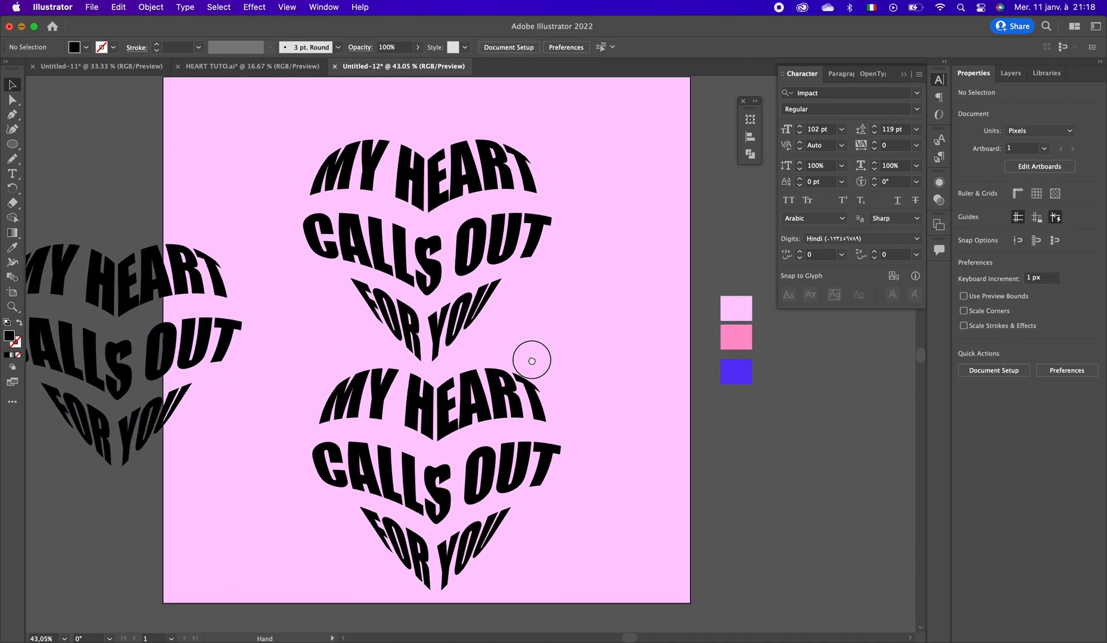
{"action": "left_click", "coordinate": [506, 409]}
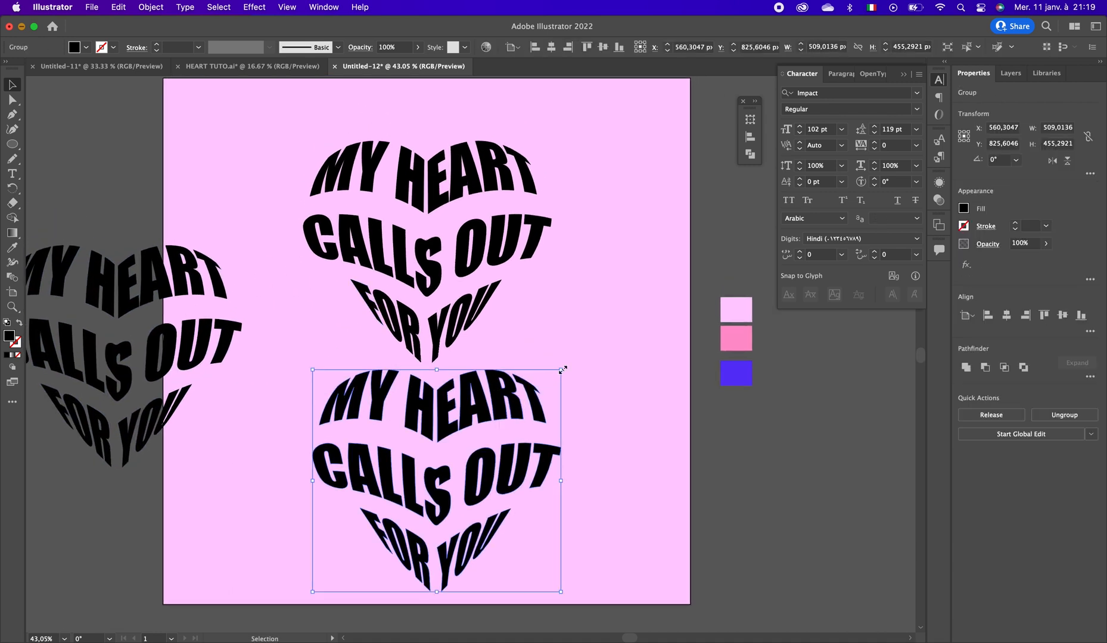
{"action": "left_click_drag", "start_coordinate": [562, 370], "coordinate": [449, 470]}
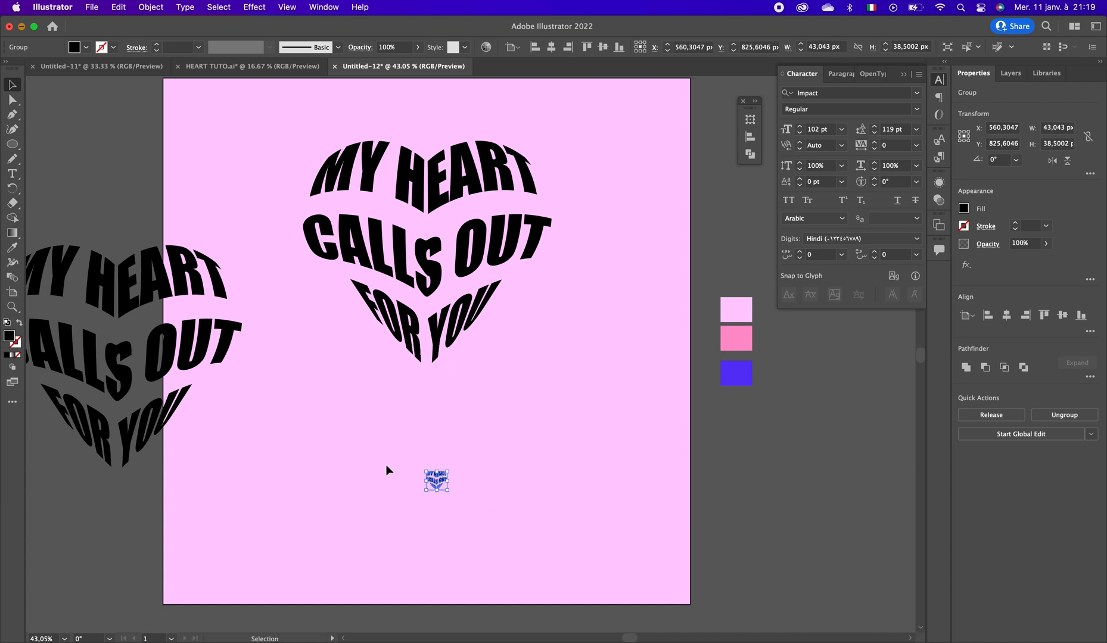
Colour the small heart text with the blue swatch beside the artboard and move it up just below the large heart.
{"action": "left_click", "coordinate": [12, 247]}
{"action": "left_click", "coordinate": [738, 368]}
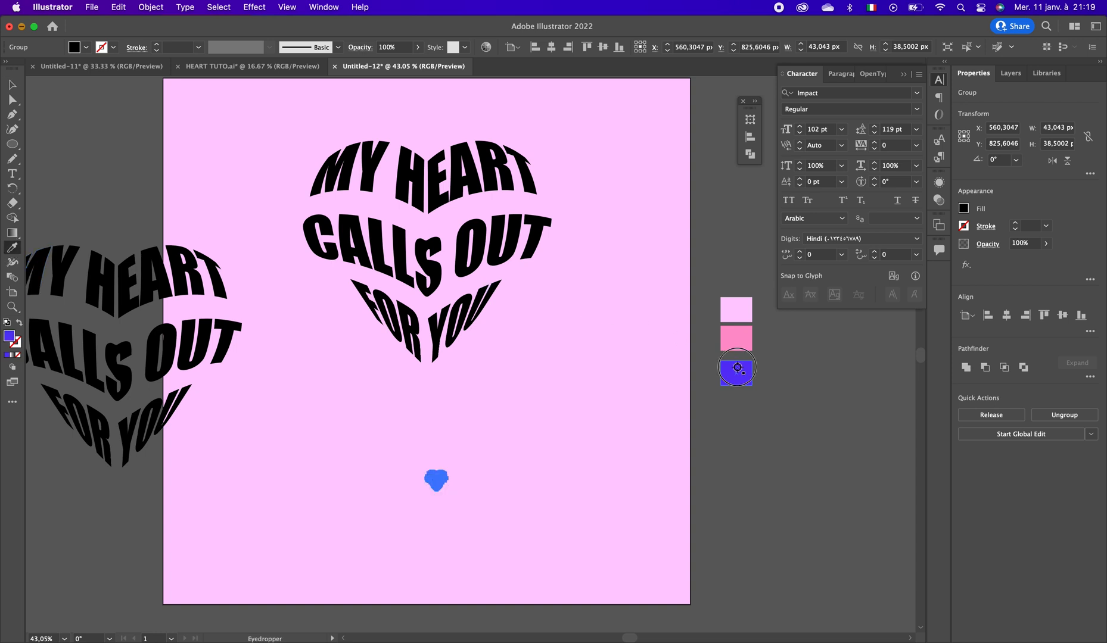
{"action": "left_click", "coordinate": [12, 85]}
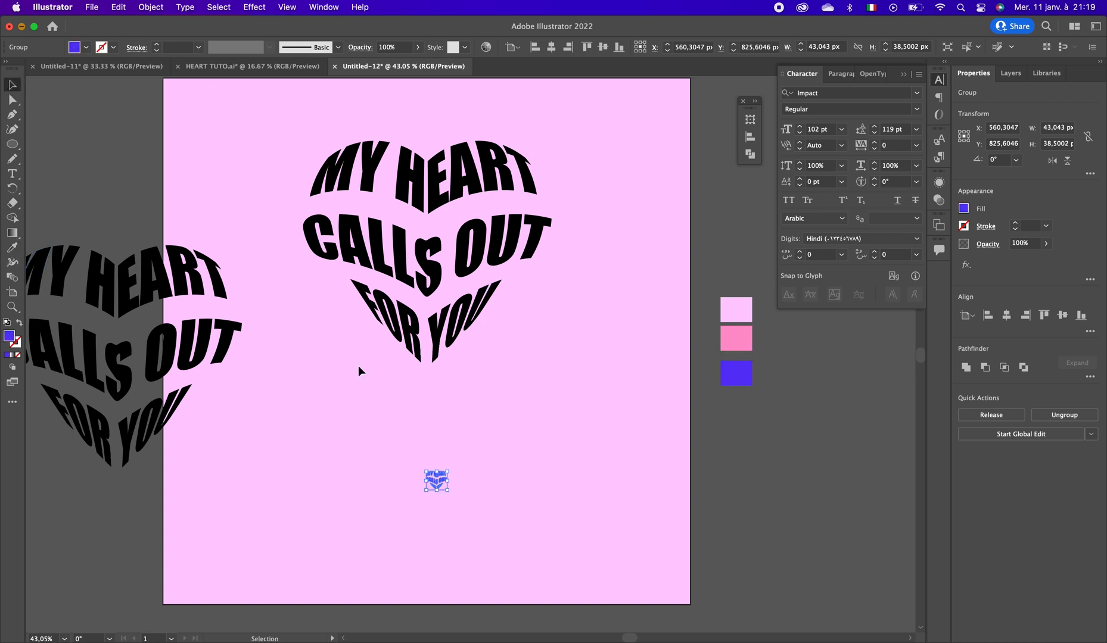
{"action": "left_click", "coordinate": [383, 423]}
{"action": "left_click_drag", "start_coordinate": [440, 488], "coordinate": [436, 394]}
Colour the large heart text on the artboard with the darker pink swatch and deselect it.
{"action": "left_click", "coordinate": [433, 337]}
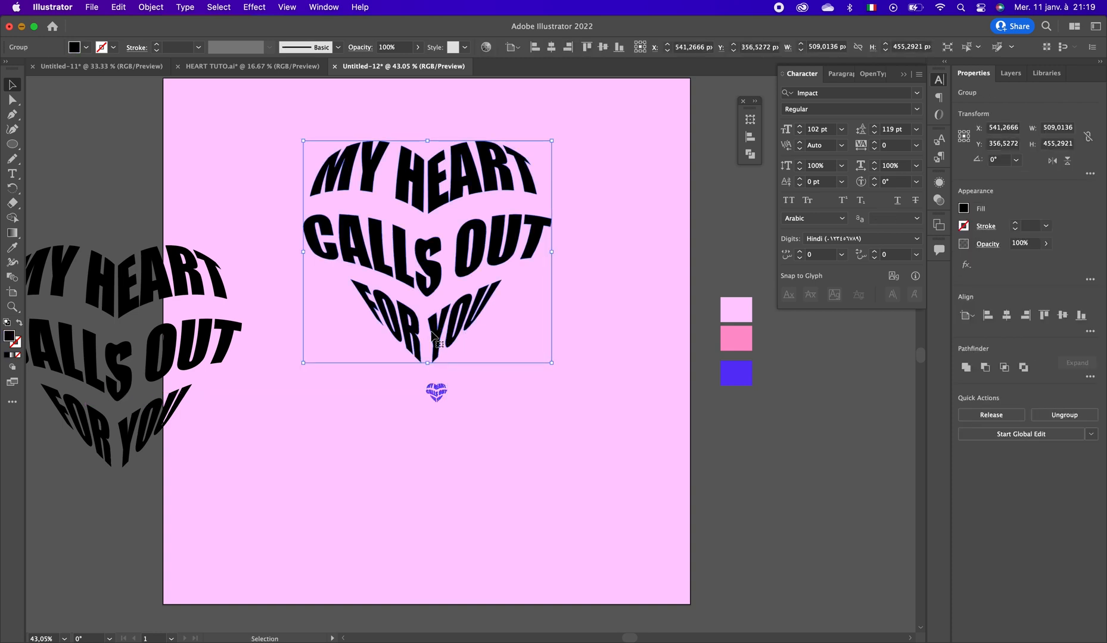
{"action": "left_click", "coordinate": [12, 247]}
{"action": "left_click", "coordinate": [743, 346]}
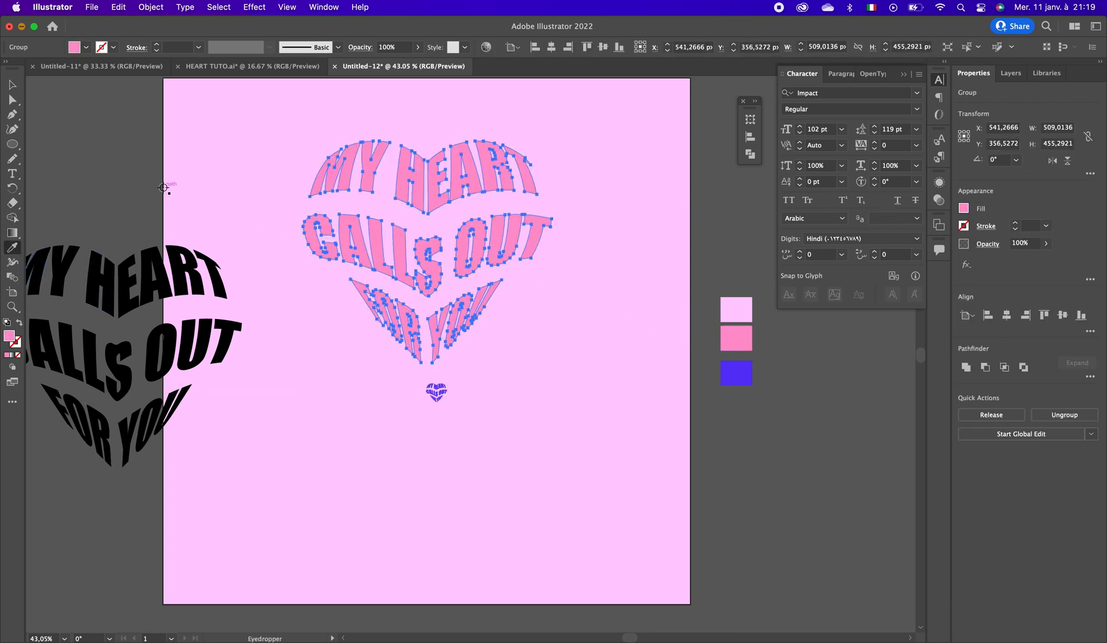
{"action": "key", "text": "v"}
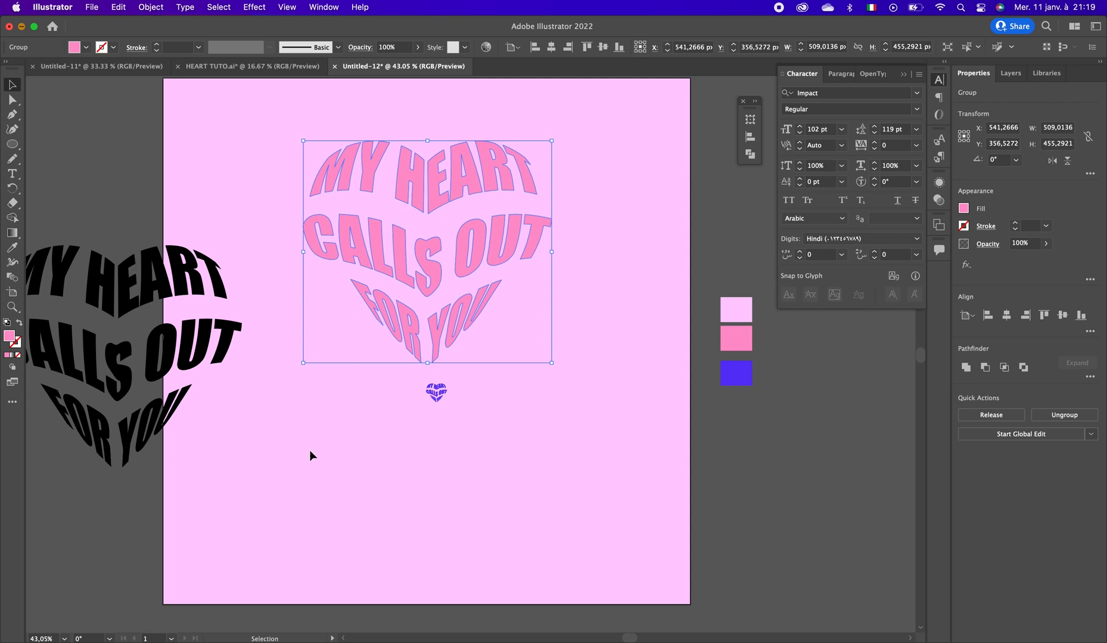
{"action": "left_click", "coordinate": [428, 569]}
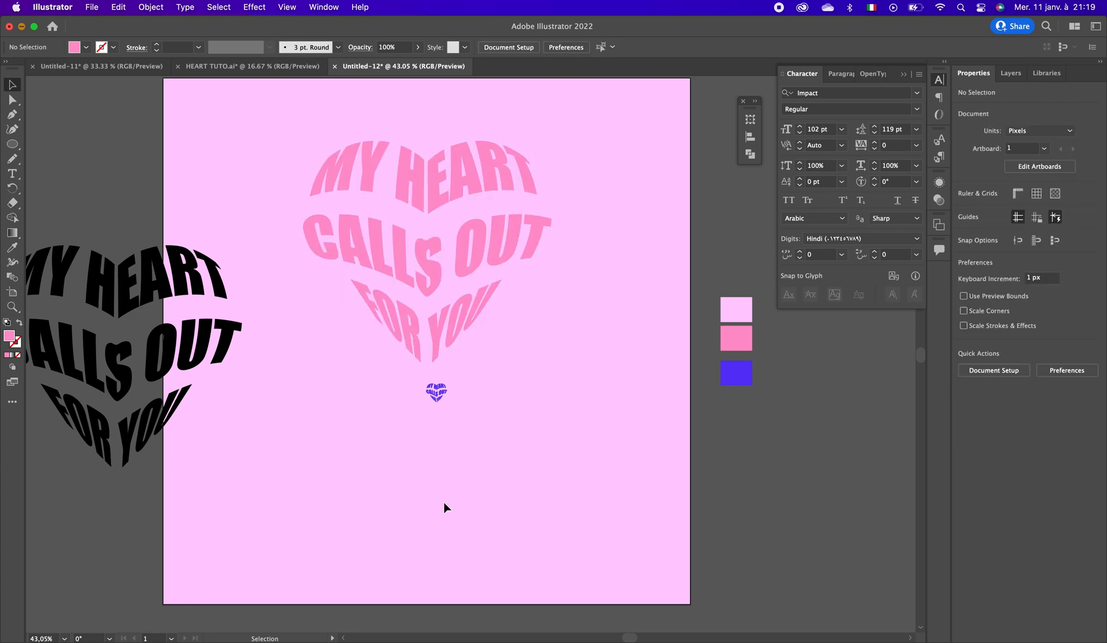
Centre the small blue heart text and the large pink heart text on each other horizontally and vertically, and deselect them.
{"action": "left_click", "coordinate": [437, 392]}
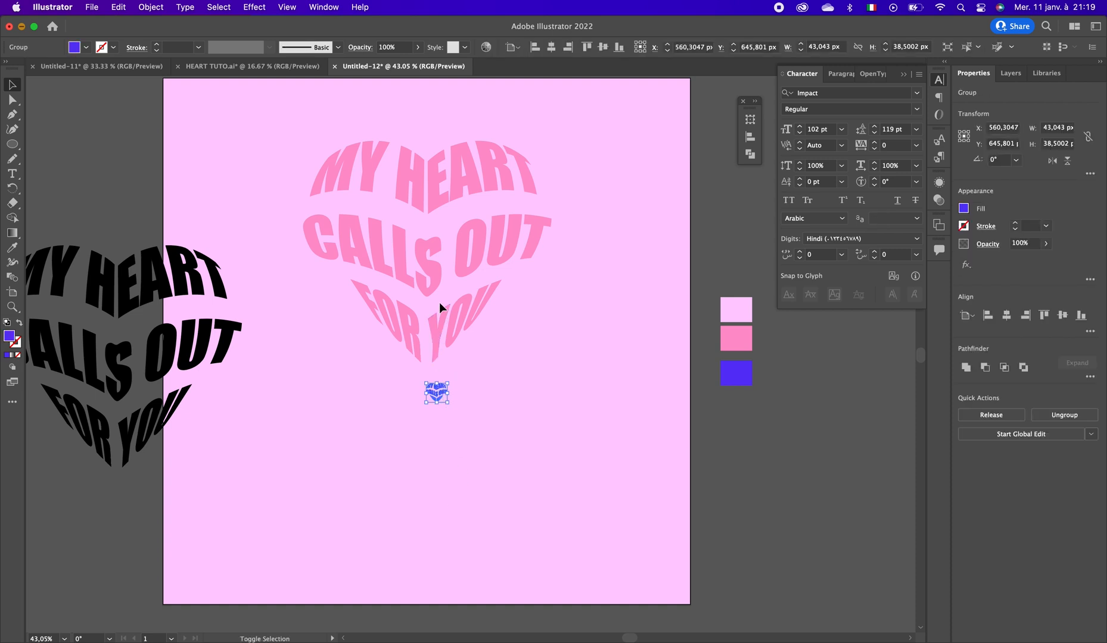
{"action": "left_click", "coordinate": [444, 332], "text": "shift"}
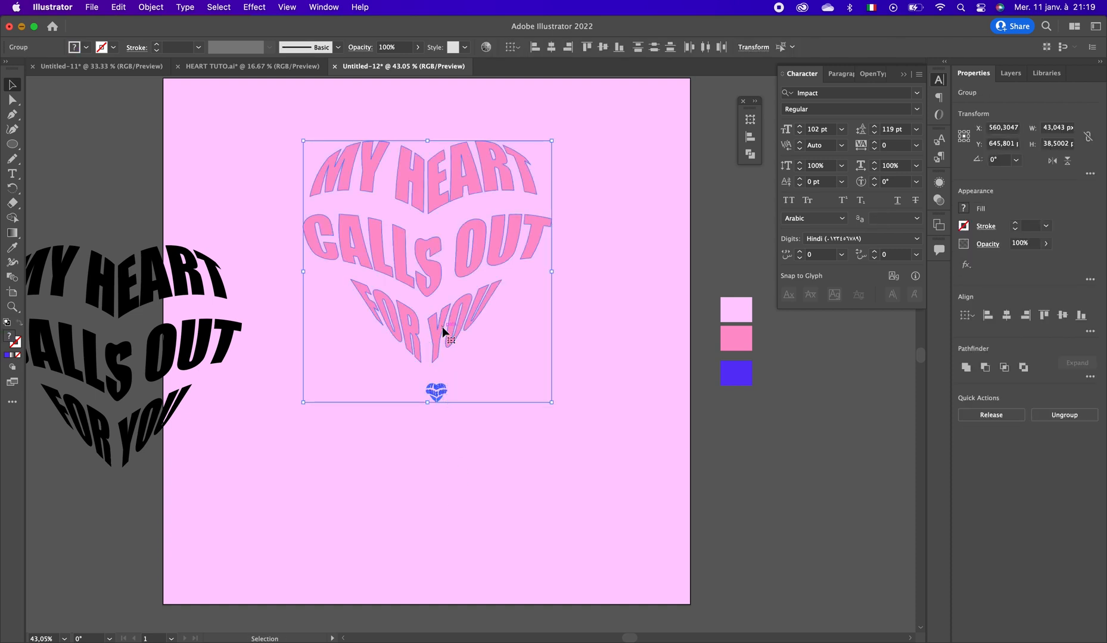
{"action": "left_click", "coordinate": [551, 47]}
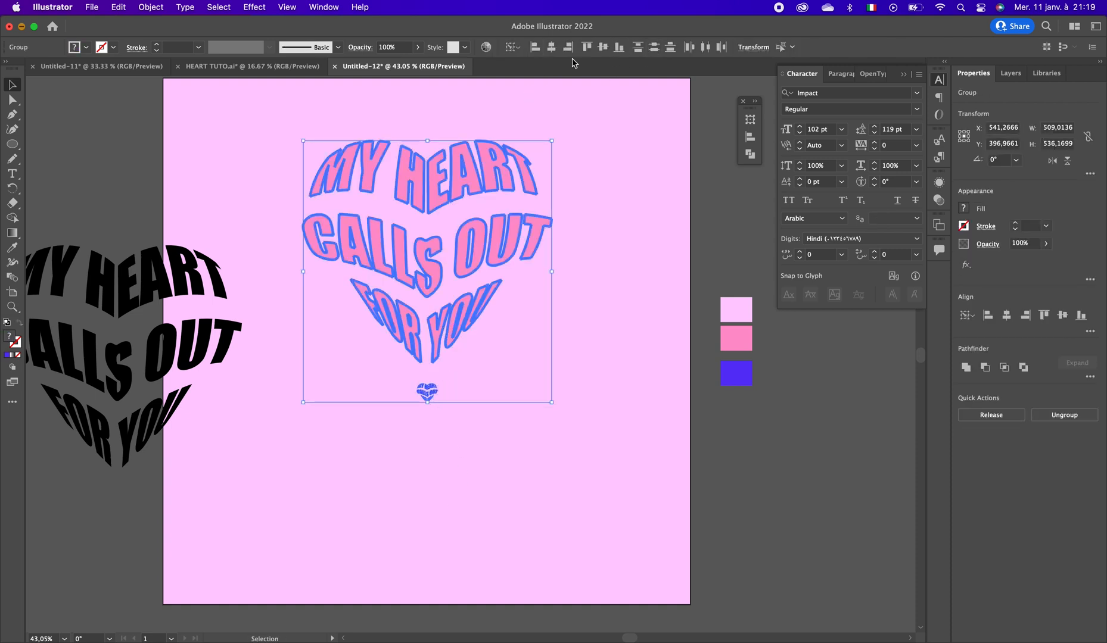
{"action": "left_click", "coordinate": [603, 47]}
{"action": "left_click", "coordinate": [606, 230]}
Bring the large pink heart text to the front, over the small blue one, and deselect it.
{"action": "left_click", "coordinate": [482, 250]}
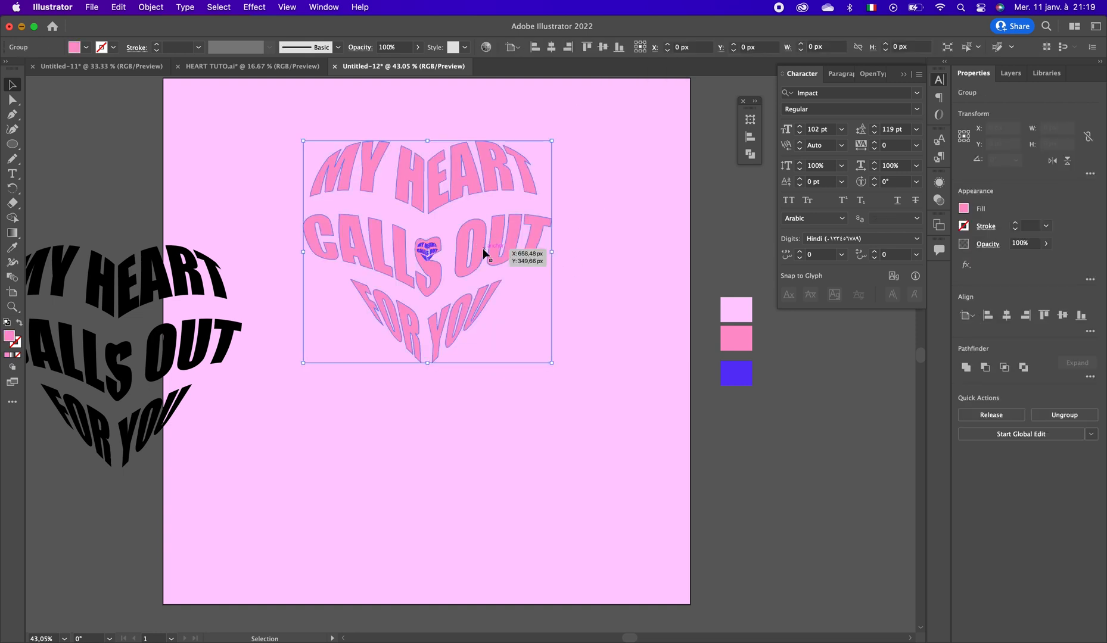
{"action": "right_click", "coordinate": [482, 251]}
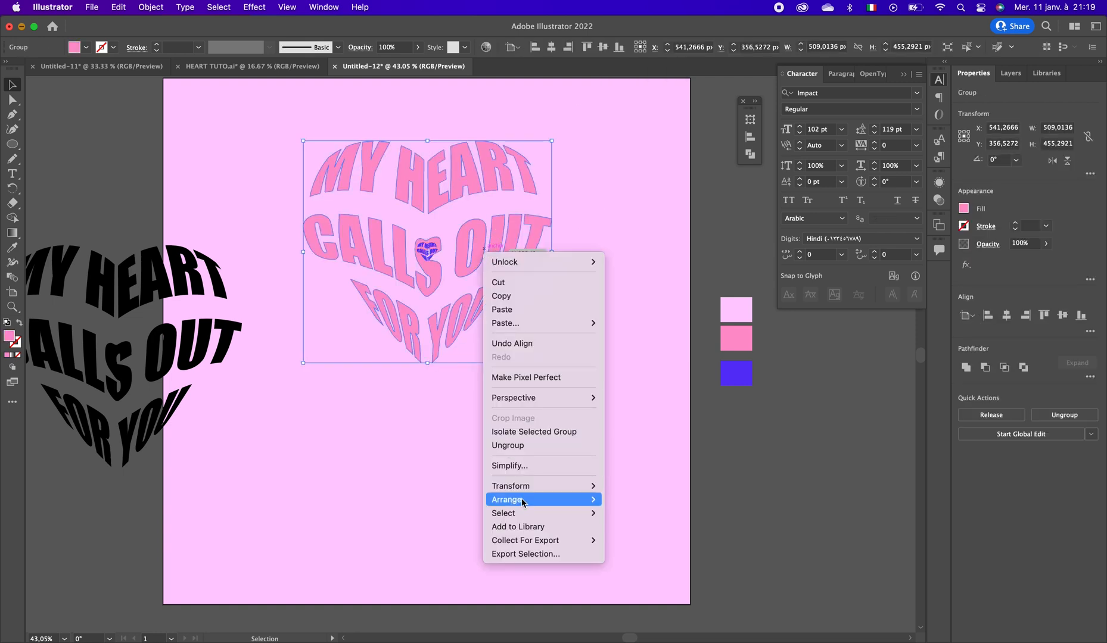
{"action": "mouse_move", "coordinate": [506, 499]}
{"action": "left_click", "coordinate": [617, 502]}
{"action": "left_click", "coordinate": [423, 390]}
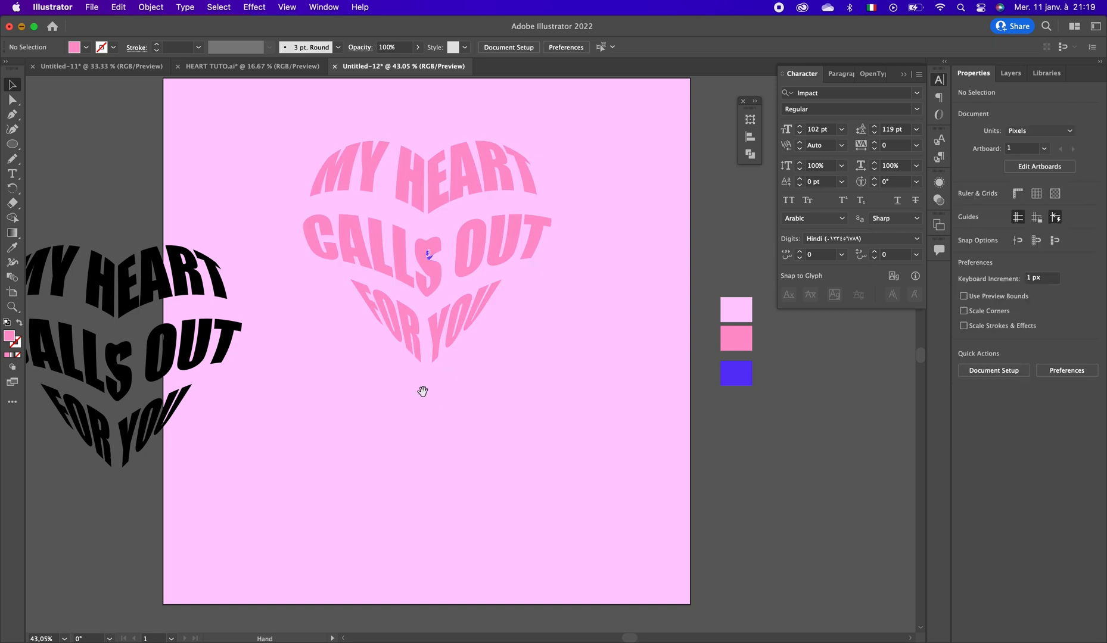
Make a blend between the large pink heart text and the small blue heart text, and deselect it.
{"action": "scroll", "coordinate": [420, 346], "scroll_direction": "up", "scroll_amount": 3}
{"action": "left_click_drag", "start_coordinate": [241, 358], "coordinate": [122, 275]}
{"action": "left_click_drag", "start_coordinate": [258, 191], "coordinate": [576, 426]}
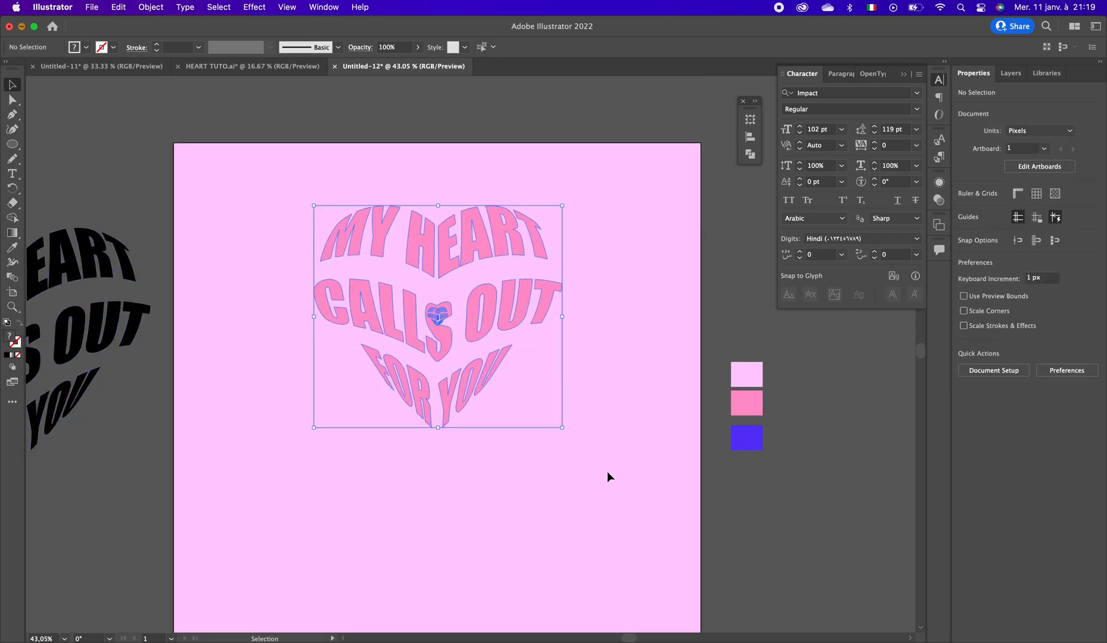
{"action": "left_click", "coordinate": [150, 8]}
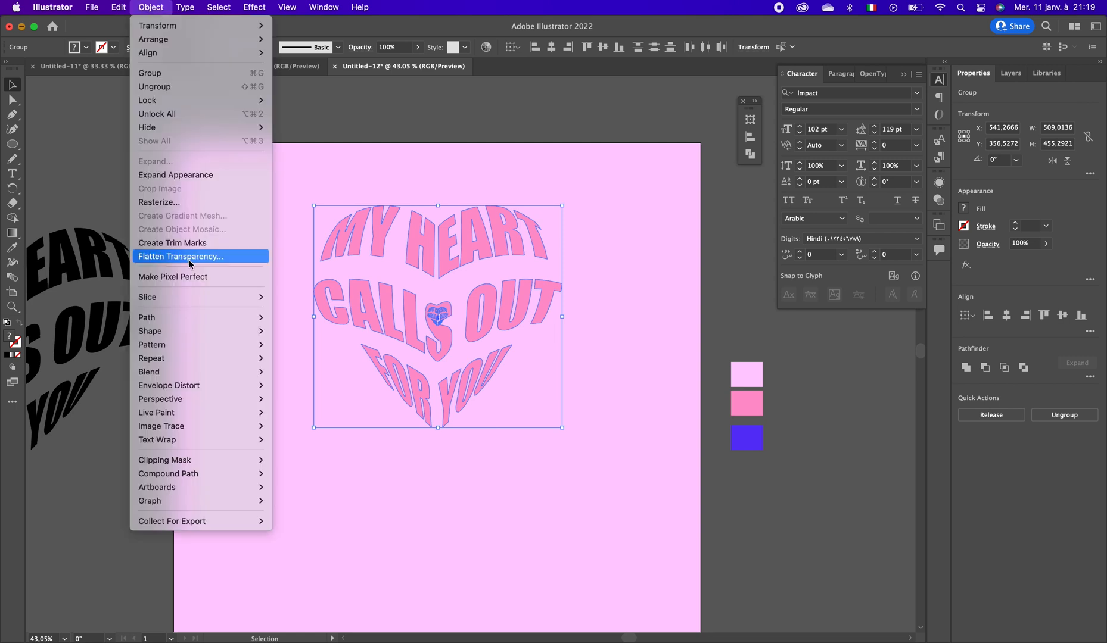
{"action": "mouse_move", "coordinate": [228, 373]}
{"action": "left_click", "coordinate": [280, 374]}
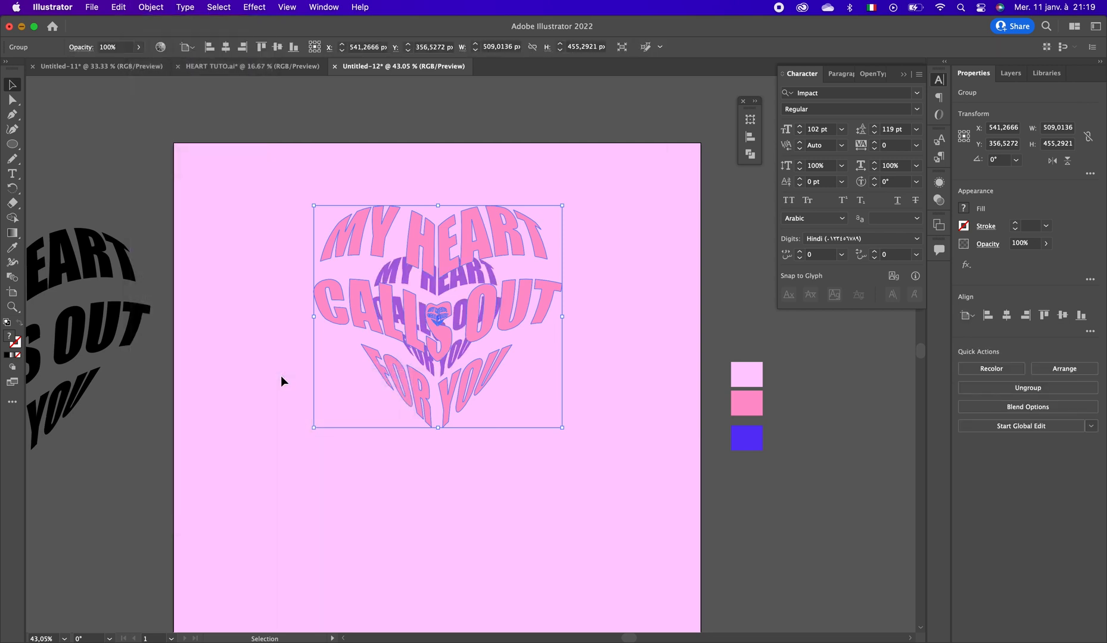
{"action": "left_click", "coordinate": [280, 376]}
Set the heart blend's spacing to Specified Steps with 800 steps and deselect it.
{"action": "left_click_drag", "start_coordinate": [275, 231], "coordinate": [605, 454]}
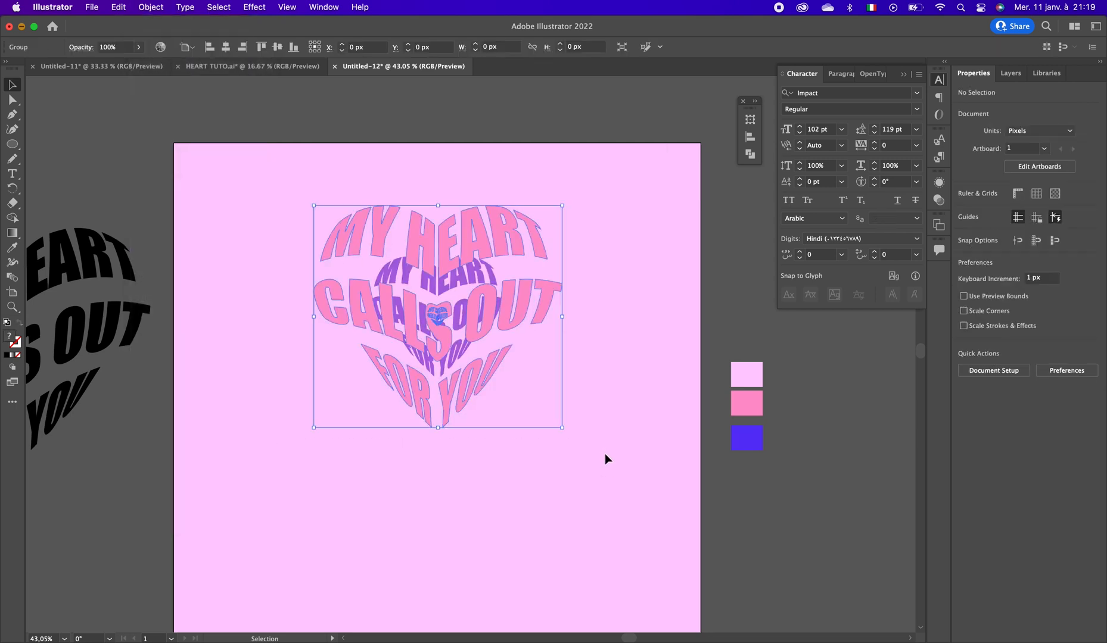
{"action": "left_click", "coordinate": [151, 7]}
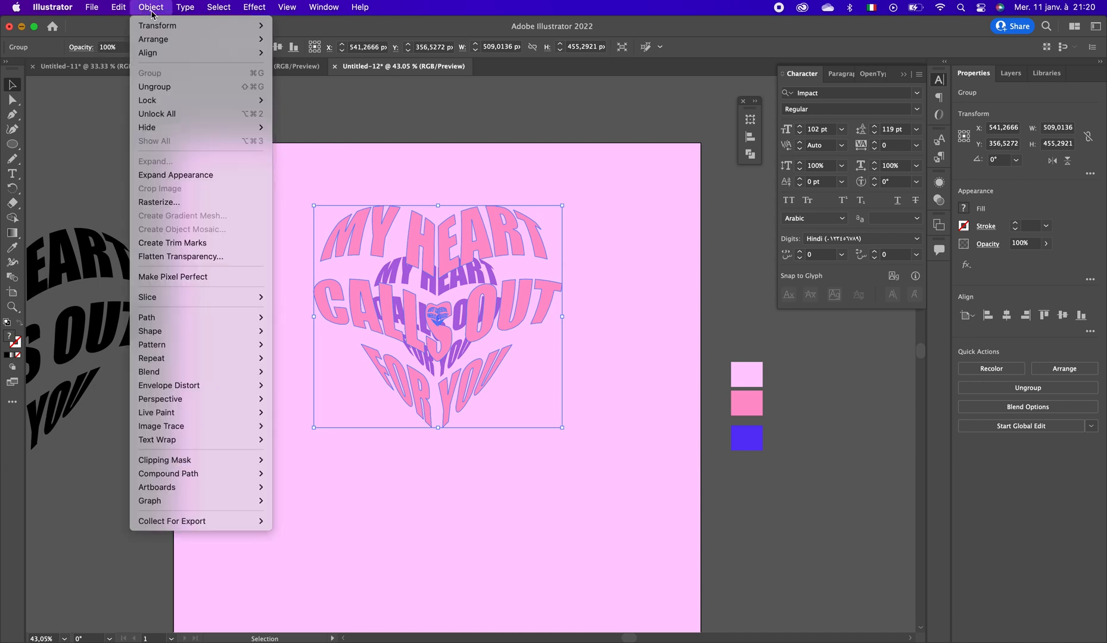
{"action": "mouse_move", "coordinate": [250, 372]}
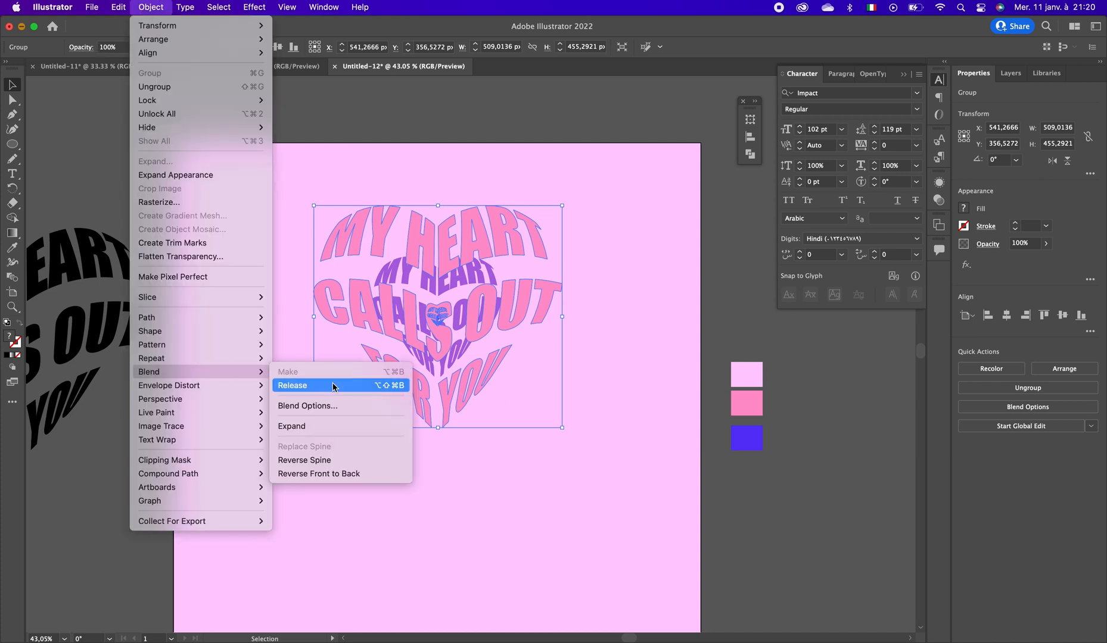
{"action": "left_click", "coordinate": [336, 407]}
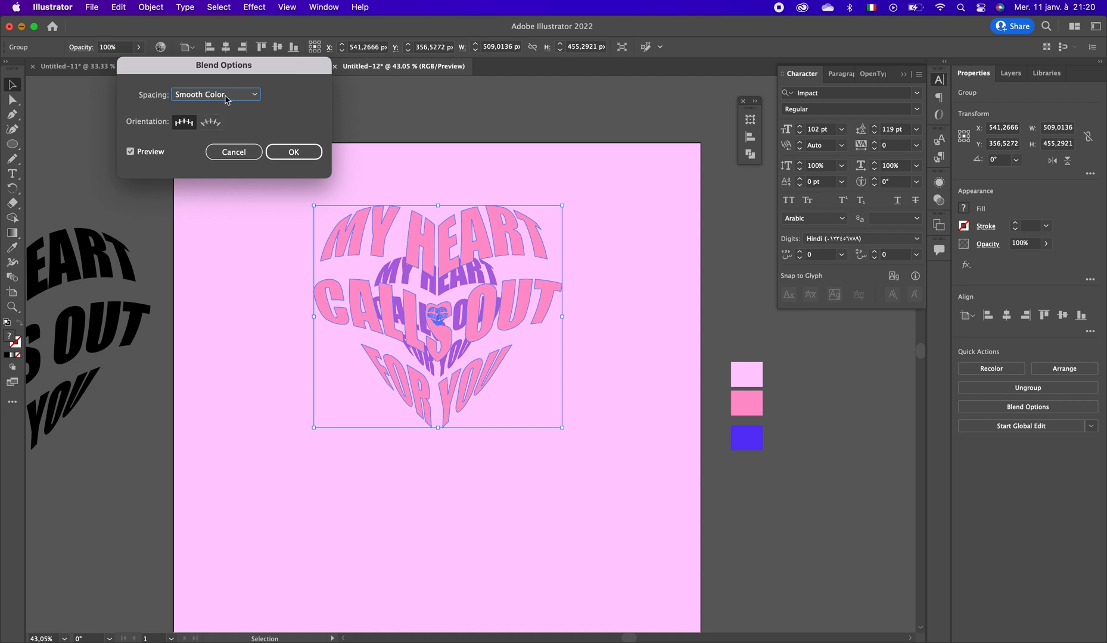
{"action": "left_click", "coordinate": [235, 94]}
{"action": "left_click", "coordinate": [228, 121]}
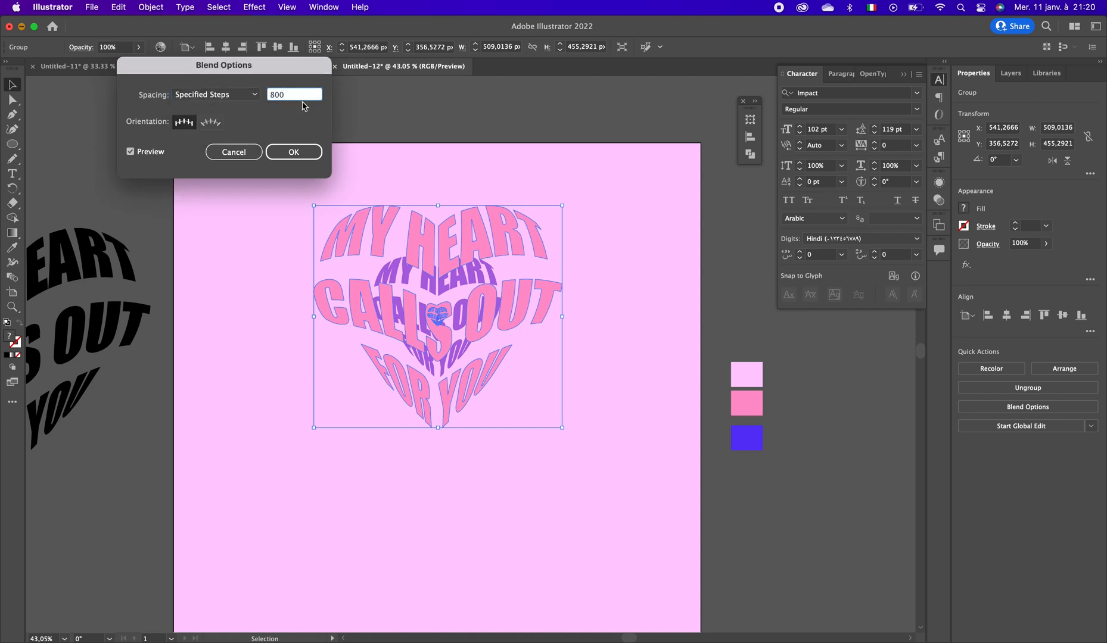
{"action": "left_click", "coordinate": [293, 150]}
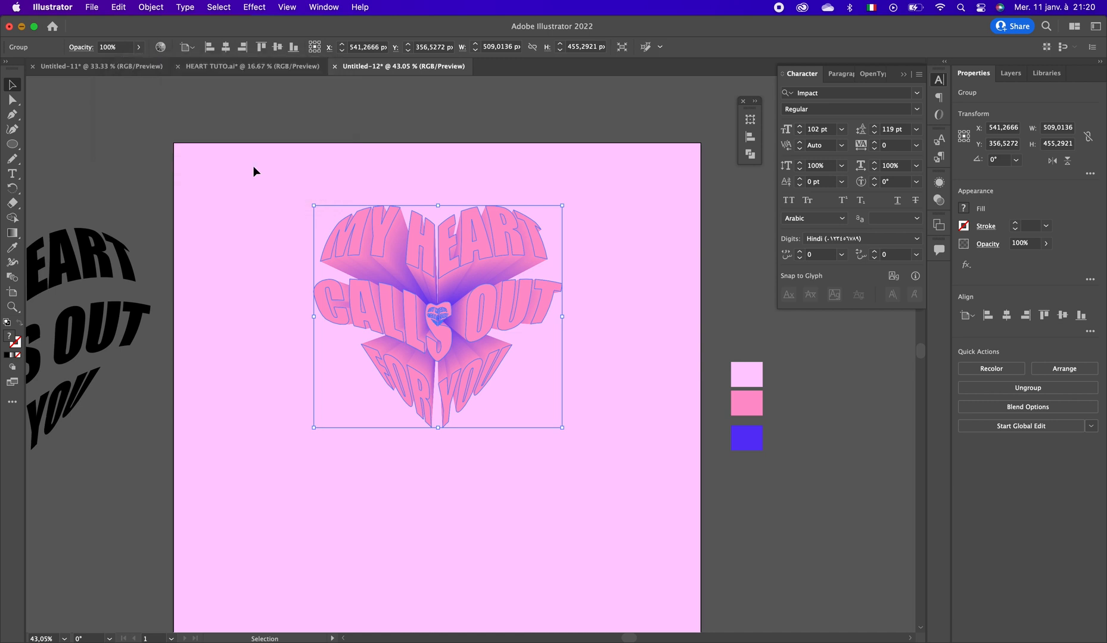
{"action": "left_click", "coordinate": [249, 260]}
Examine the lettering and colour transition of the blended heart up close and as a whole.
{"action": "key", "text": "space"}
{"action": "left_click_drag", "start_coordinate": [406, 345], "coordinate": [405, 284]}
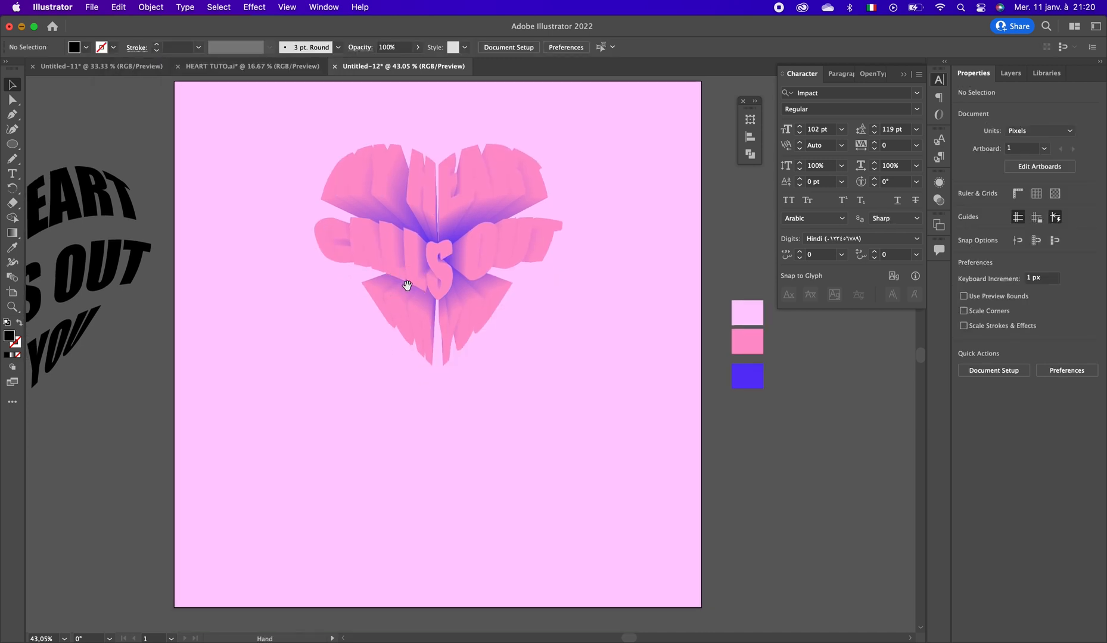
{"action": "key", "text": "super+space"}
{"action": "left_click", "coordinate": [484, 282]}
{"action": "left_click", "coordinate": [484, 282]}
{"action": "left_click", "coordinate": [485, 282]}
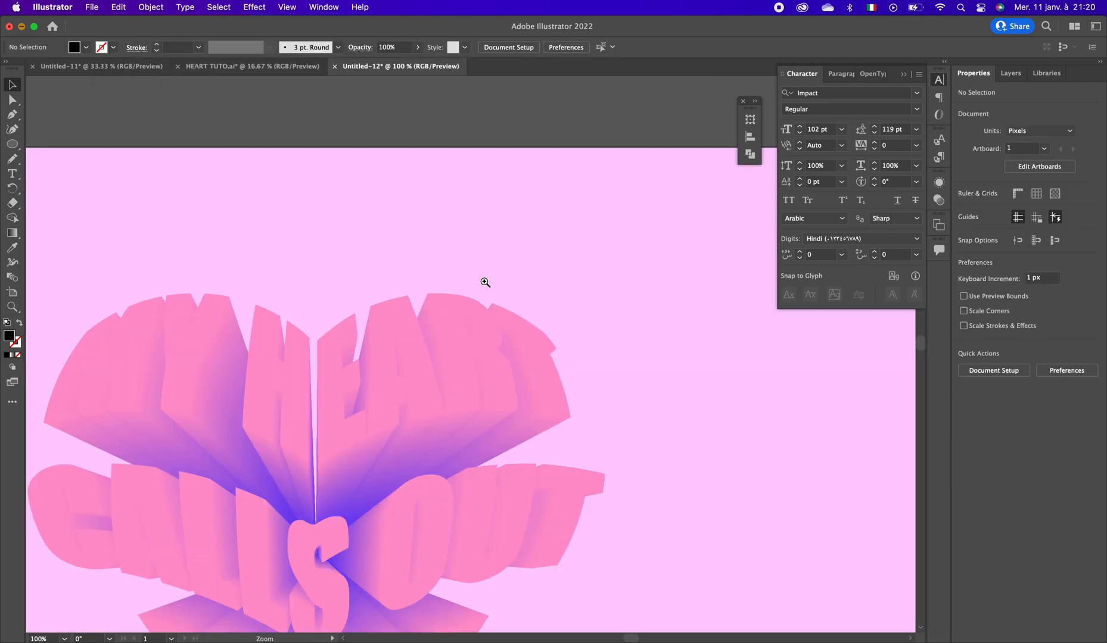
{"action": "left_click_drag", "start_coordinate": [351, 466], "coordinate": [427, 280]}
{"action": "left_click_drag", "start_coordinate": [422, 390], "coordinate": [423, 373]}
{"action": "left_click", "coordinate": [464, 375]}
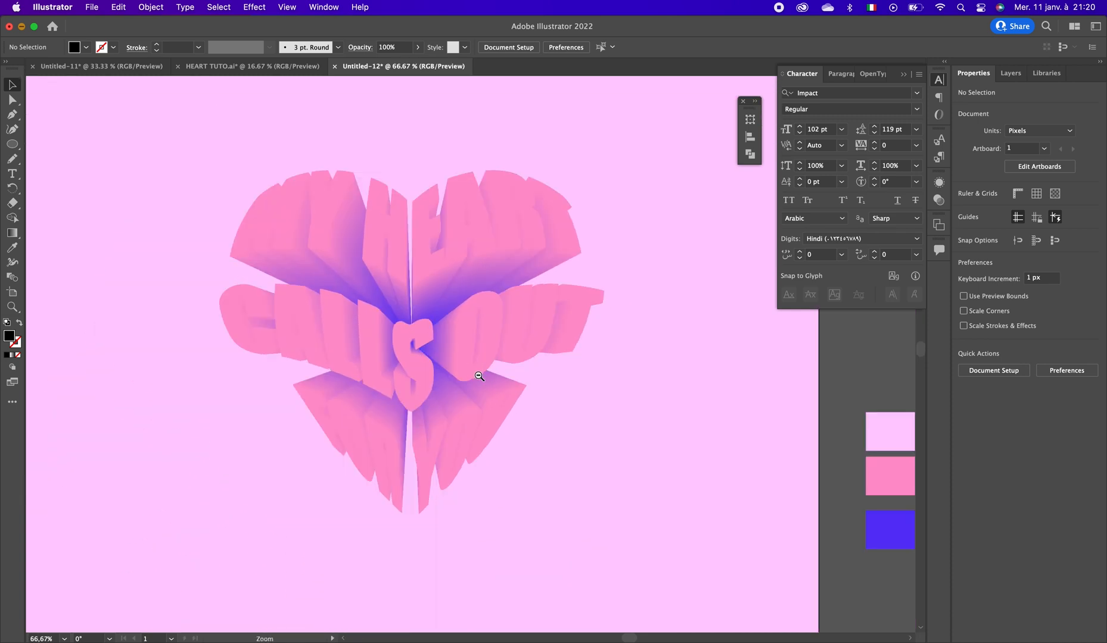
{"action": "left_click", "coordinate": [465, 376]}
{"action": "left_click", "coordinate": [465, 376]}
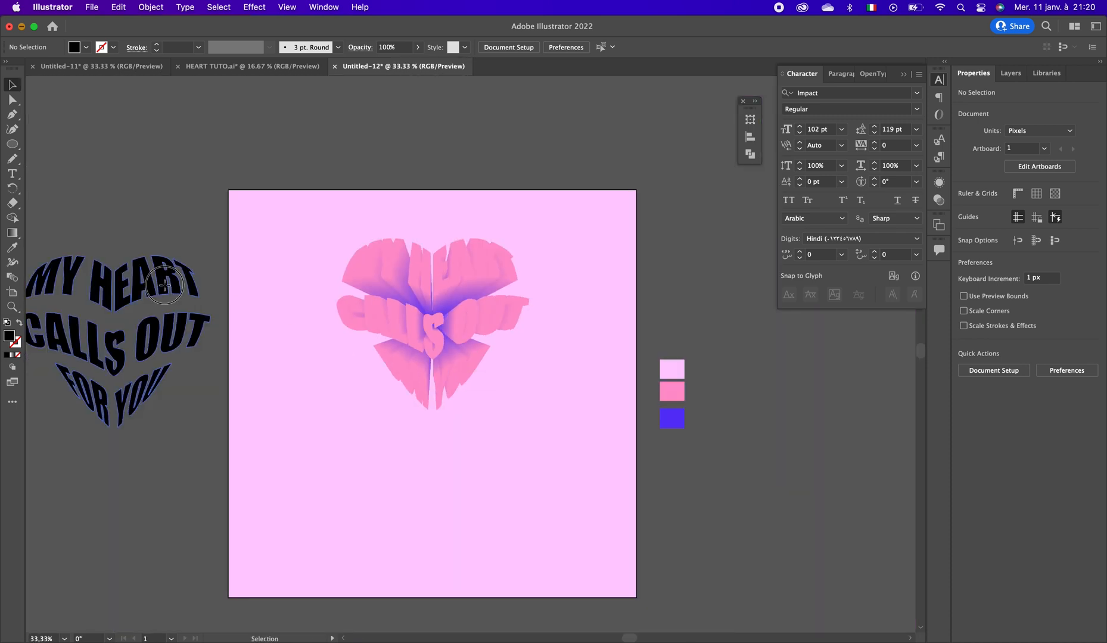
Move the black heart text onto the artboard so it partly overlaps the blended heart, and bring it to the front.
{"action": "left_click", "coordinate": [182, 293]}
{"action": "left_click_drag", "start_coordinate": [183, 293], "coordinate": [346, 296]}
{"action": "right_click", "coordinate": [297, 296]}
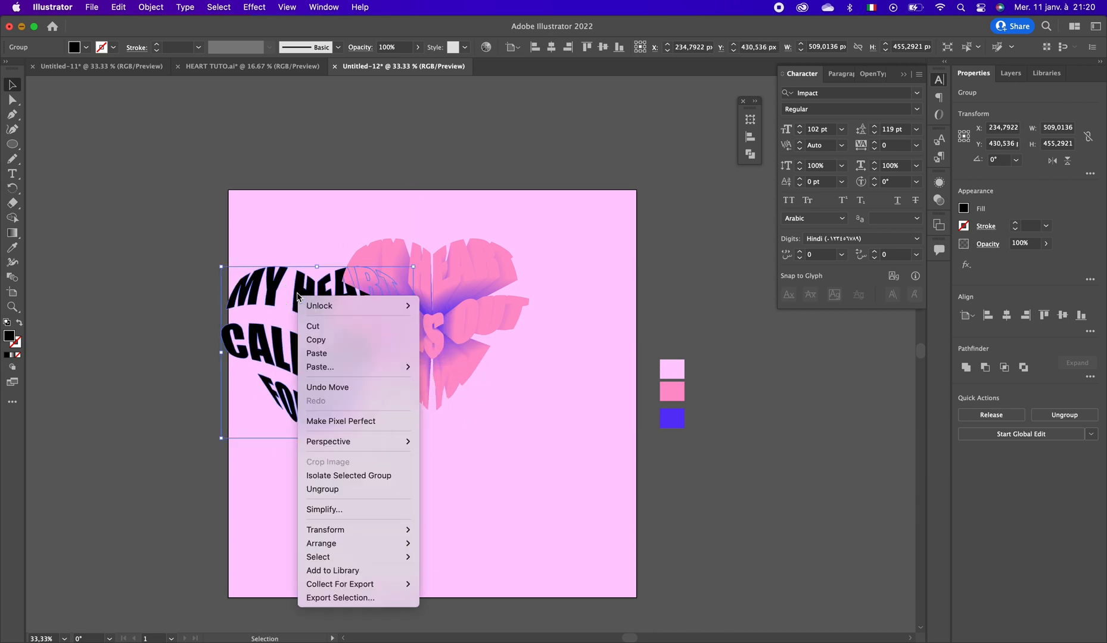
{"action": "mouse_move", "coordinate": [363, 543]}
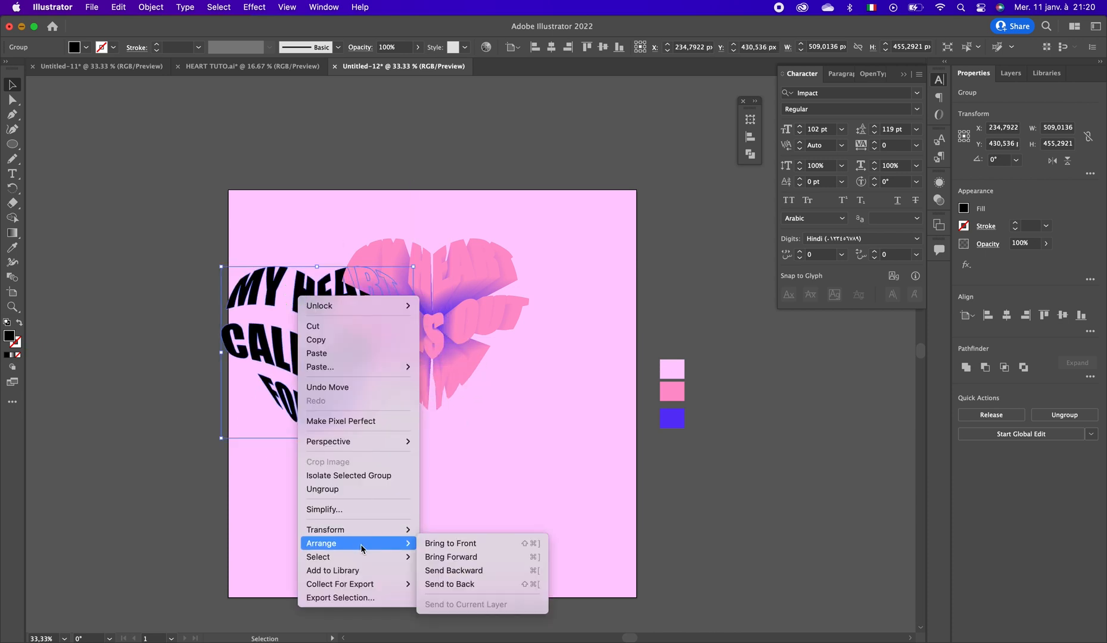
{"action": "left_click", "coordinate": [439, 543]}
Colour the black heart text with the blue swatch beside the artboard.
{"action": "left_click", "coordinate": [12, 247]}
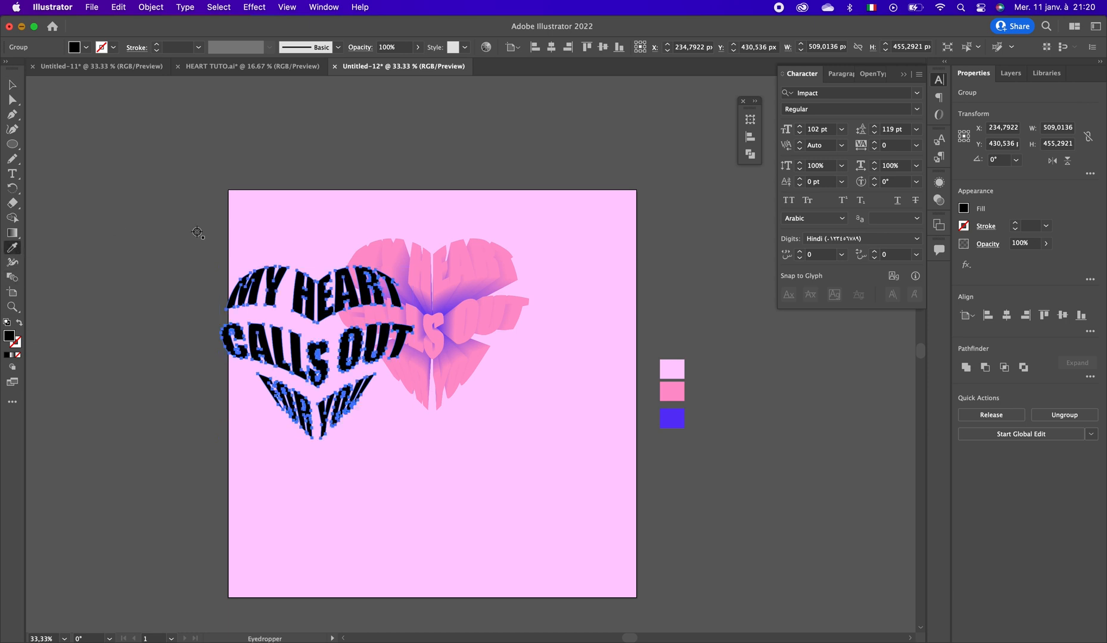
{"action": "left_click", "coordinate": [672, 417]}
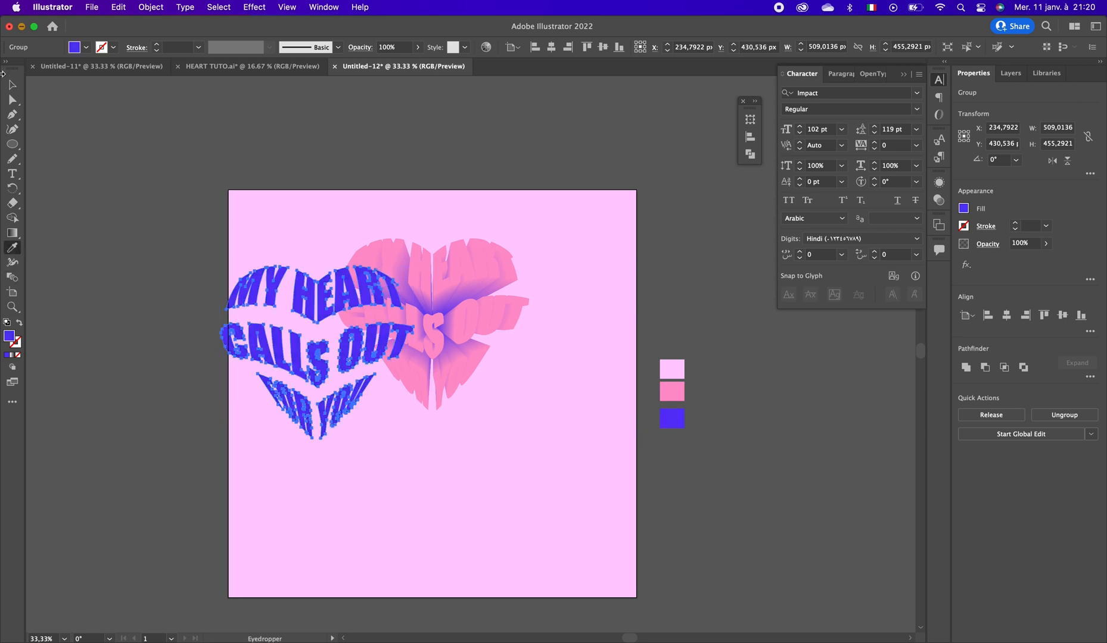
{"action": "left_click", "coordinate": [12, 84]}
Centre the blue heart text and the blended heart on each other horizontally and vertically, and deselect them.
{"action": "left_click", "coordinate": [487, 273], "text": "shift"}
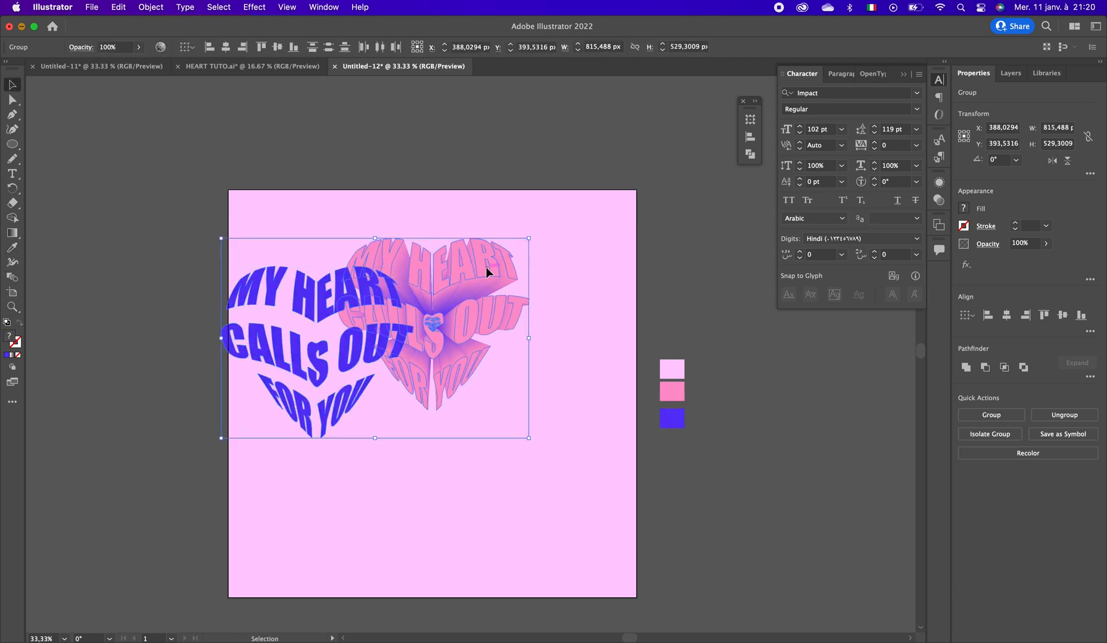
{"action": "left_click", "coordinate": [486, 273]}
{"action": "left_click", "coordinate": [226, 47]}
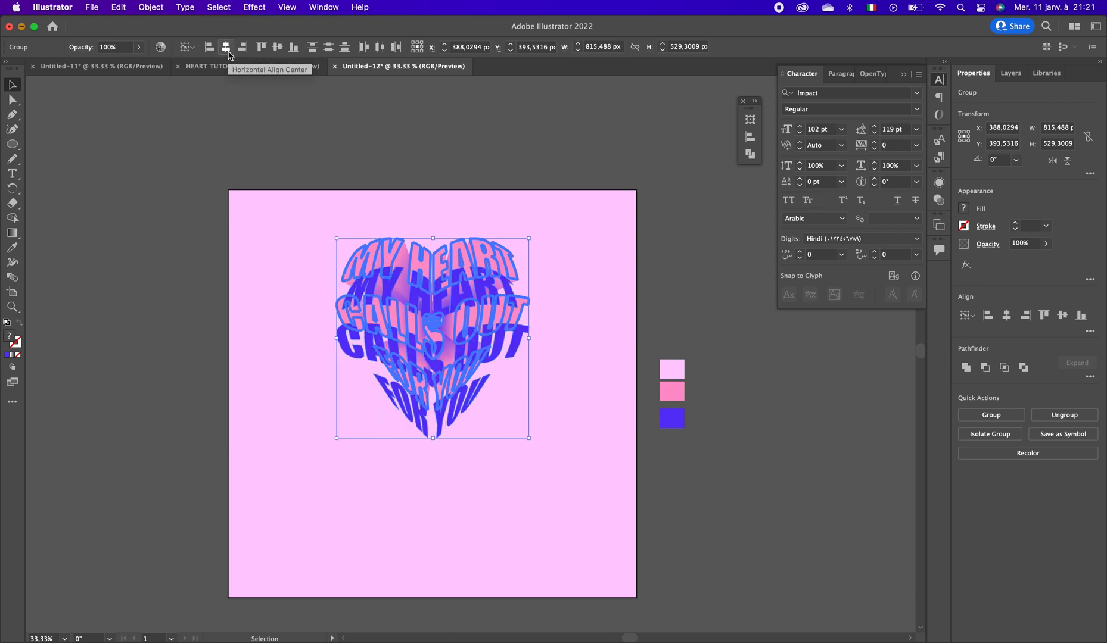
{"action": "left_click", "coordinate": [277, 47]}
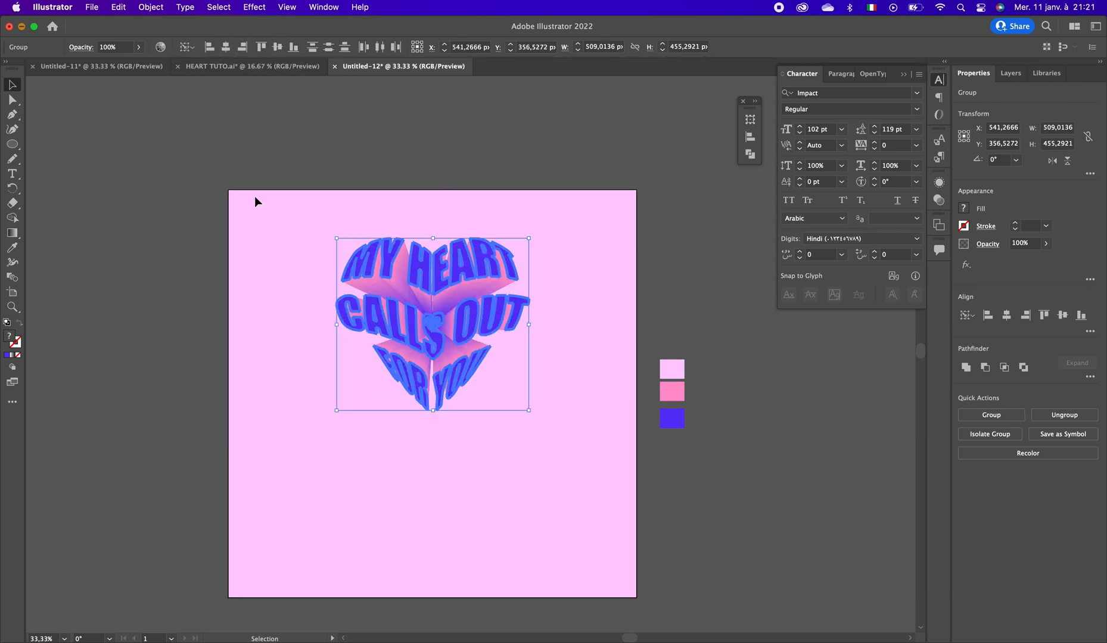
{"action": "left_click", "coordinate": [190, 194]}
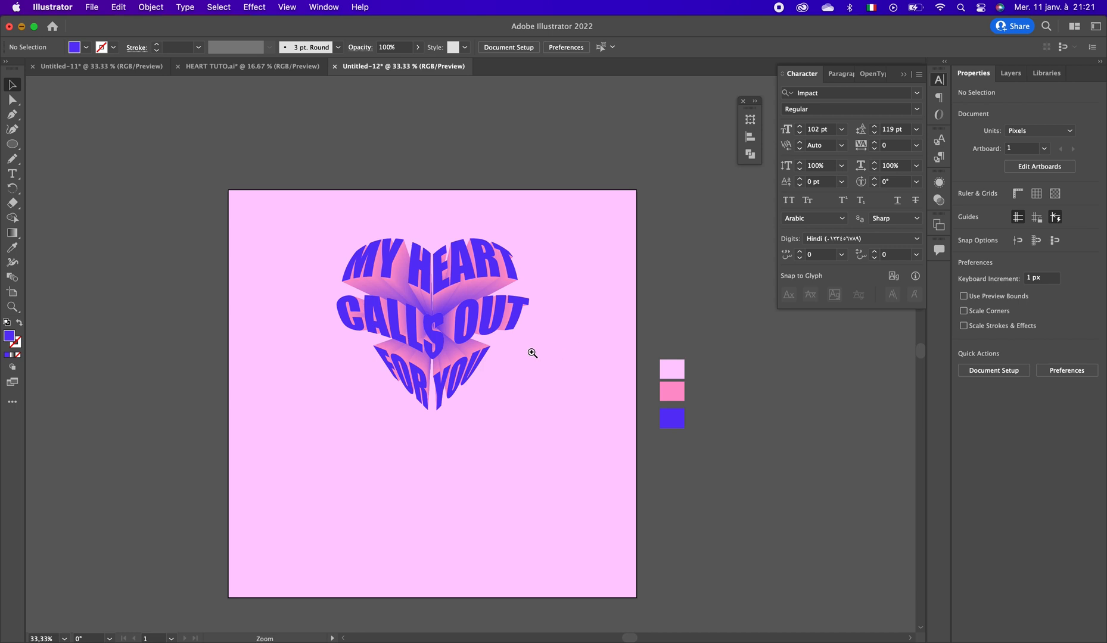
Select the blue heart text with its blend and move both down about 152 px towards the artboard's middle.
{"action": "left_click_drag", "start_coordinate": [532, 354], "coordinate": [529, 314]}
{"action": "left_click_drag", "start_coordinate": [295, 191], "coordinate": [569, 388]}
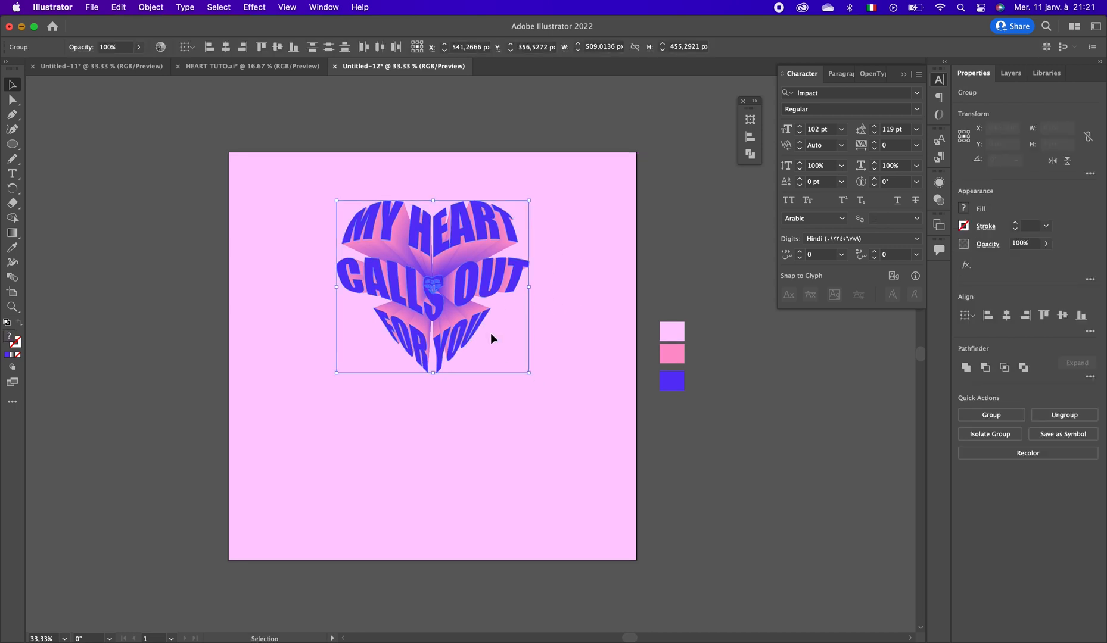
{"action": "left_click_drag", "start_coordinate": [468, 294], "coordinate": [470, 349]}
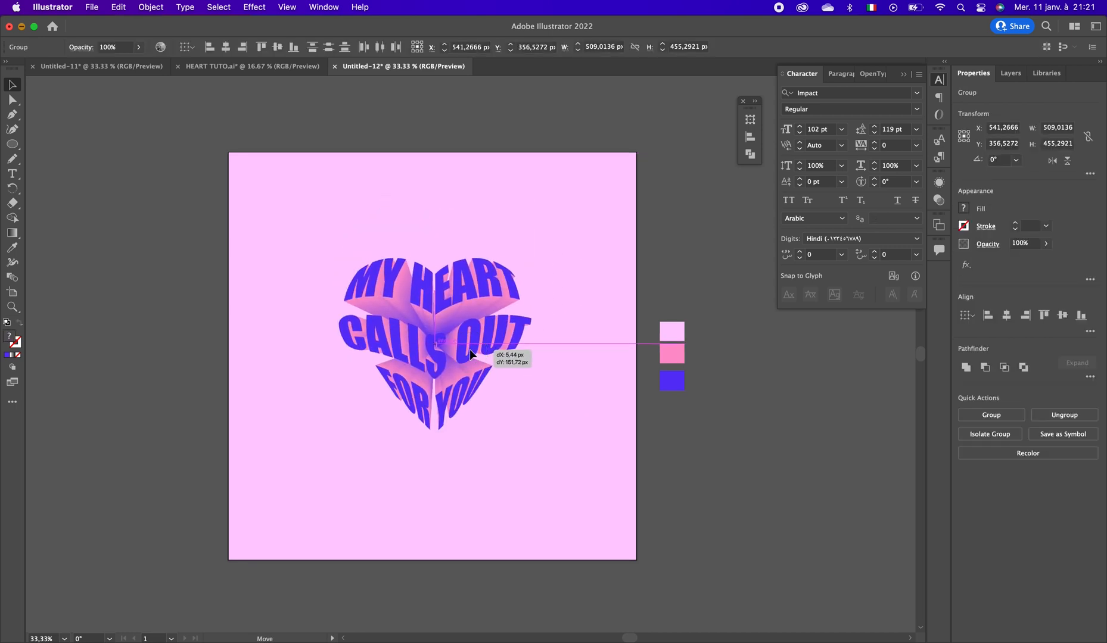